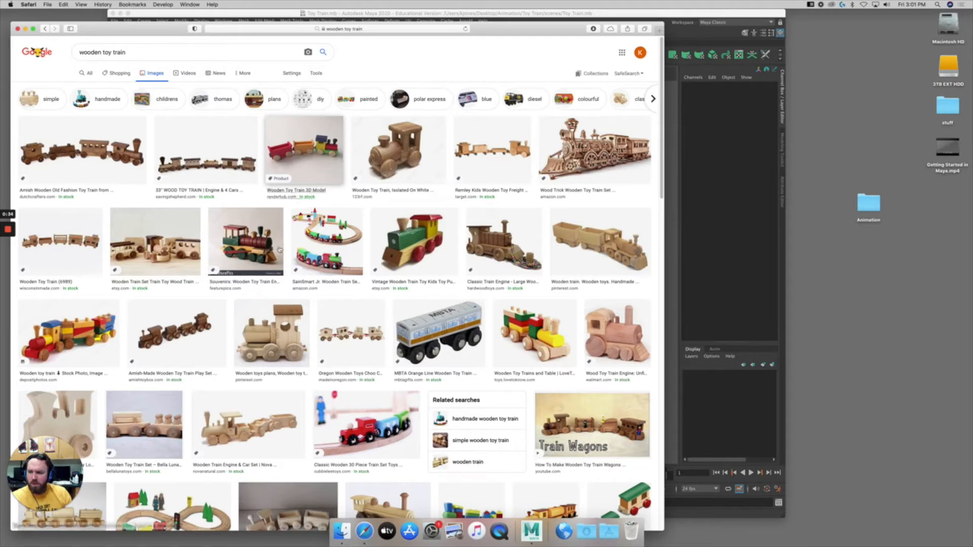
Compare wooden toy train pictures in the image results and leave the colourful stacking-block train stock photo open as reference.
{"action": "left_click", "coordinate": [83, 338]}
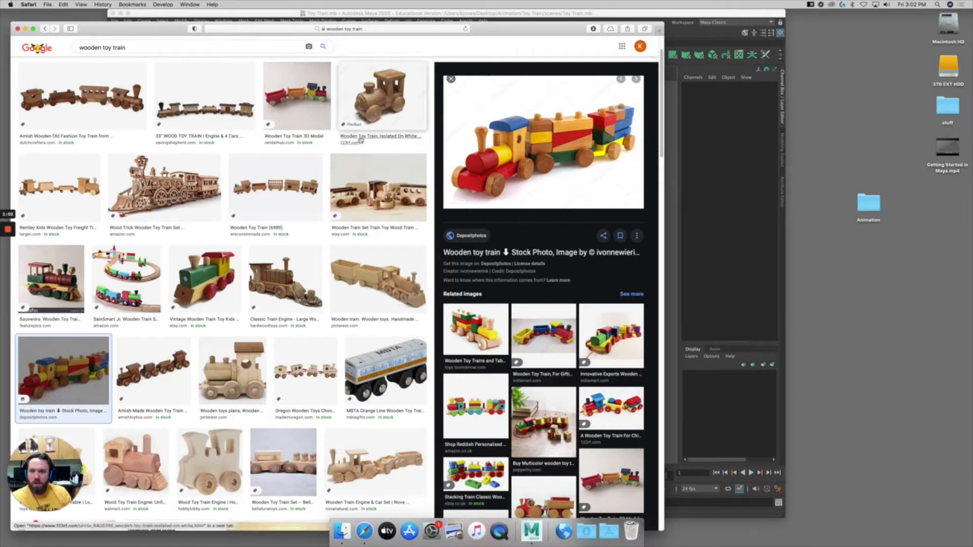
{"action": "left_click", "coordinate": [304, 106]}
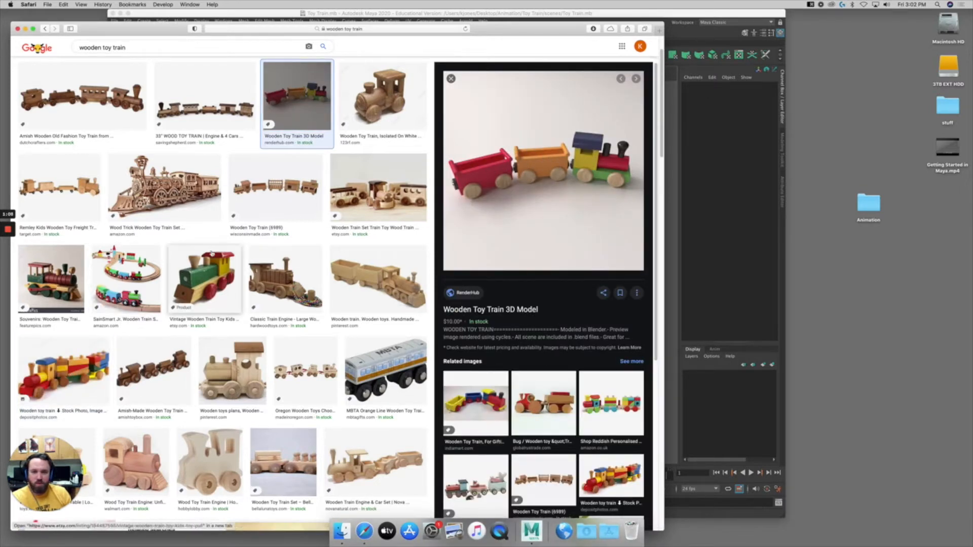
{"action": "left_click", "coordinate": [43, 365]}
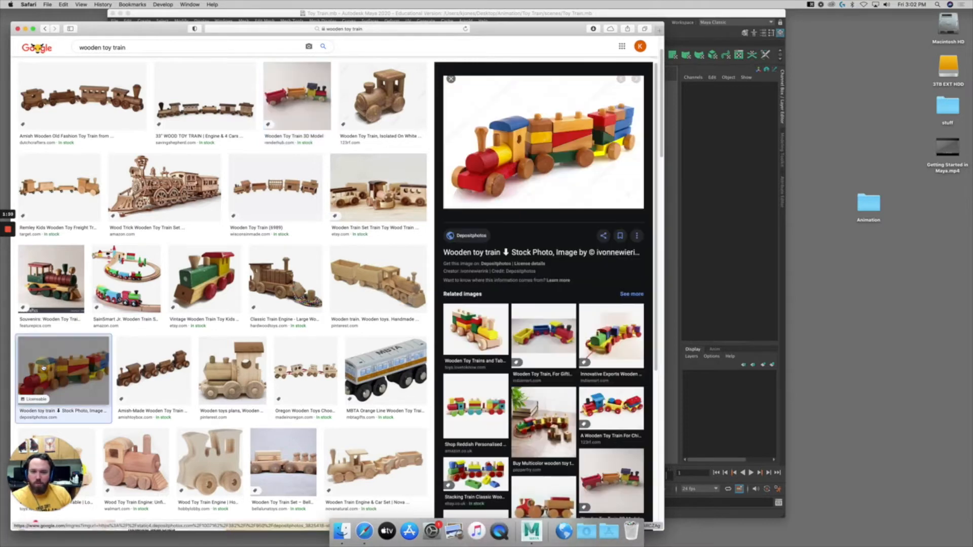
Arrange the windows so the reference photo stays visible beside Maya, and switch to Maya.
{"action": "left_click_drag", "start_coordinate": [488, 32], "coordinate": [786, 32]}
{"action": "left_click", "coordinate": [681, 14]}
{"action": "left_click_drag", "start_coordinate": [681, 14], "coordinate": [659, 19]}
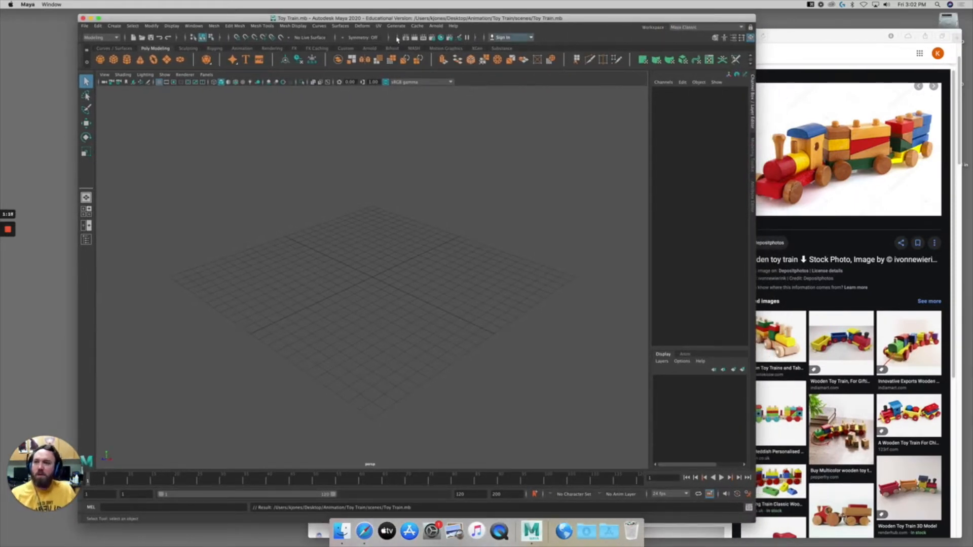
Detach the Polygon Primitives list as a floating palette and place it at the edge of the viewport.
{"action": "left_click", "coordinate": [115, 26]}
{"action": "mouse_move", "coordinate": [126, 54]}
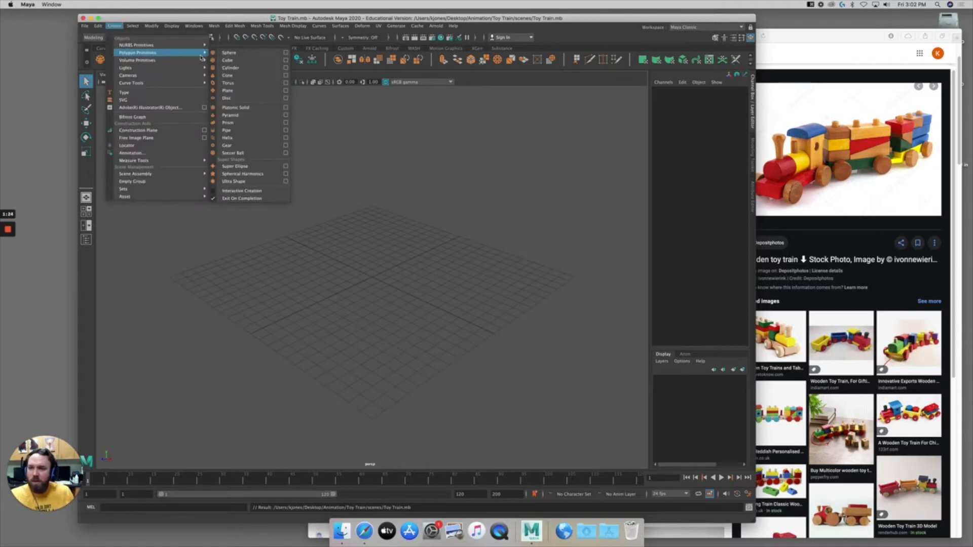
{"action": "left_click", "coordinate": [258, 46]}
{"action": "left_click_drag", "start_coordinate": [264, 42], "coordinate": [652, 112]}
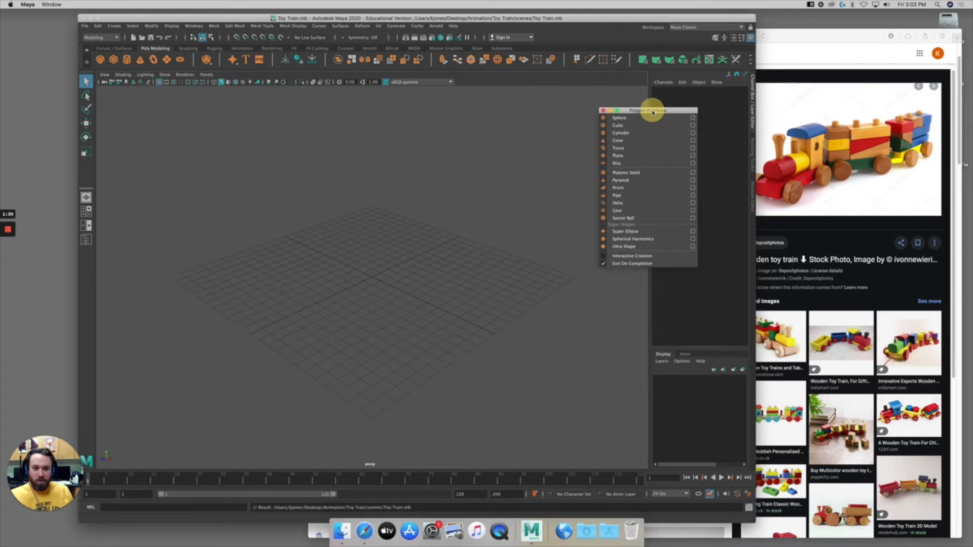
{"action": "left_click", "coordinate": [115, 25]}
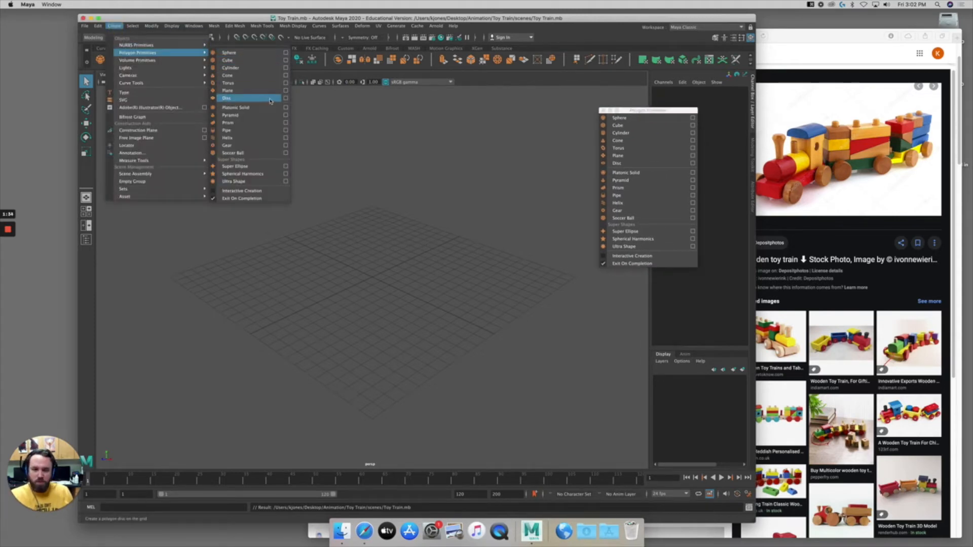
{"action": "left_click", "coordinate": [666, 111]}
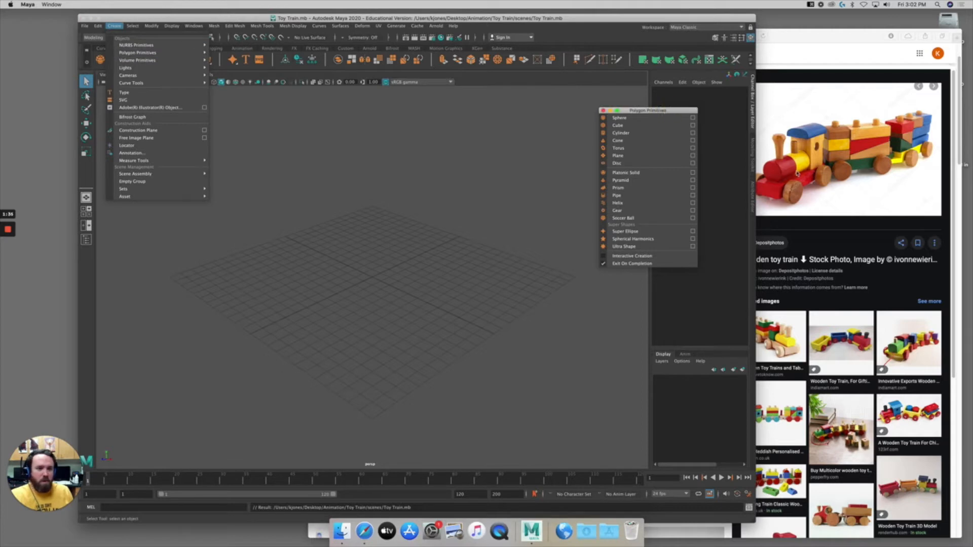
{"action": "left_click", "coordinate": [667, 111]}
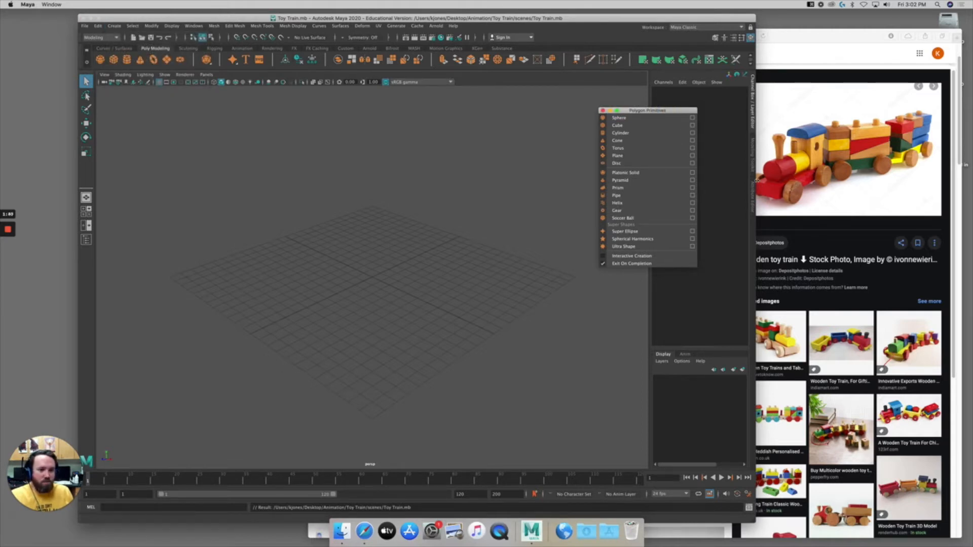
Create a polygon cube and scale it into a flat train base, about 3.8 in X and 9.6 in Z.
{"action": "left_click", "coordinate": [618, 127]}
{"action": "key", "text": "r"}
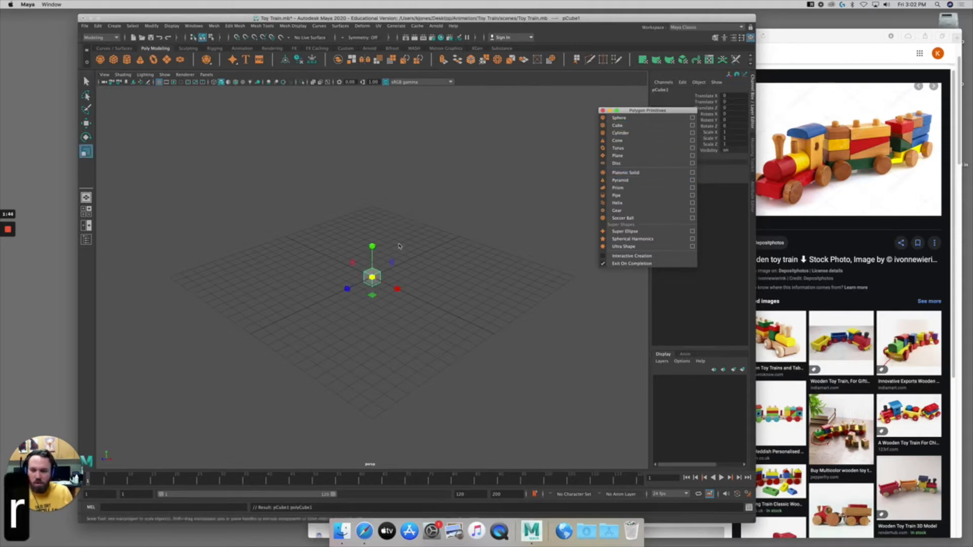
{"action": "left_click_drag", "start_coordinate": [371, 277], "coordinate": [371, 342]}
{"action": "left_click_drag", "start_coordinate": [347, 294], "coordinate": [306, 324]}
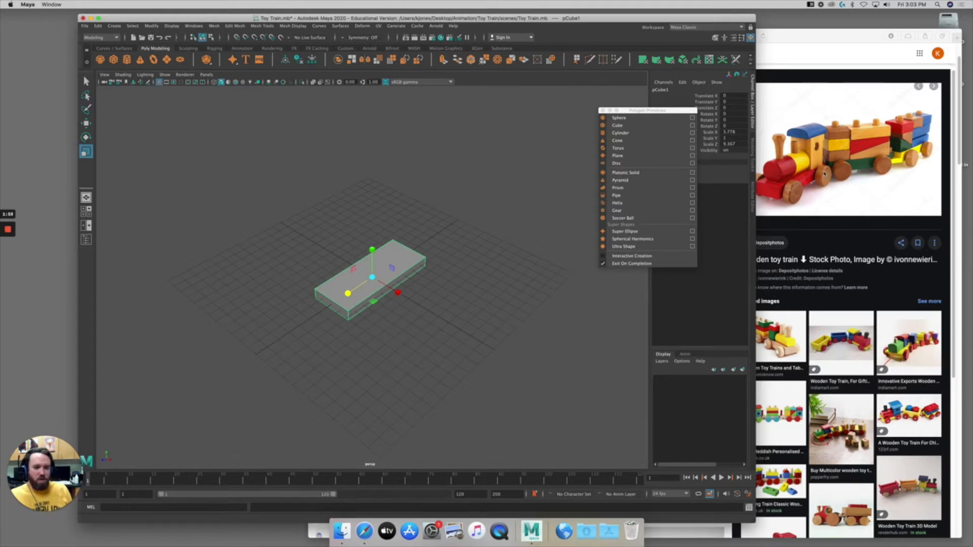
Create a polygon cylinder for the first wheel and set its Rotate Z to 90.
{"action": "left_click", "coordinate": [622, 133]}
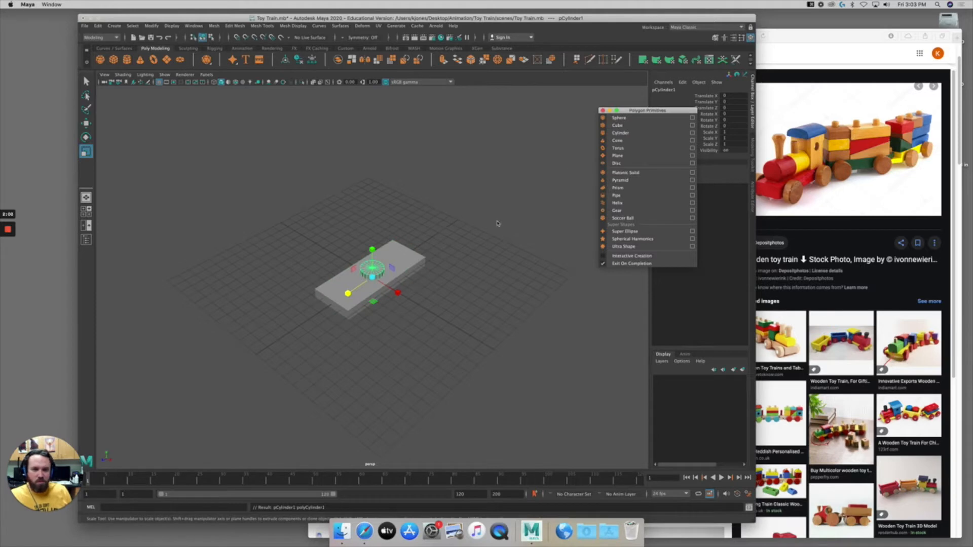
{"action": "left_click_drag", "start_coordinate": [648, 110], "coordinate": [590, 103]}
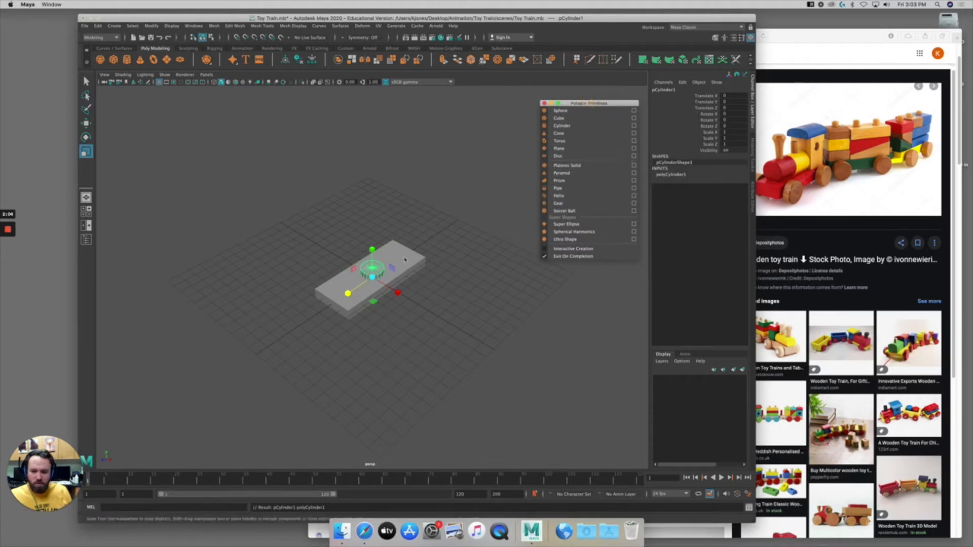
{"action": "key", "text": "e"}
{"action": "left_click_drag", "start_coordinate": [400, 265], "coordinate": [388, 273]}
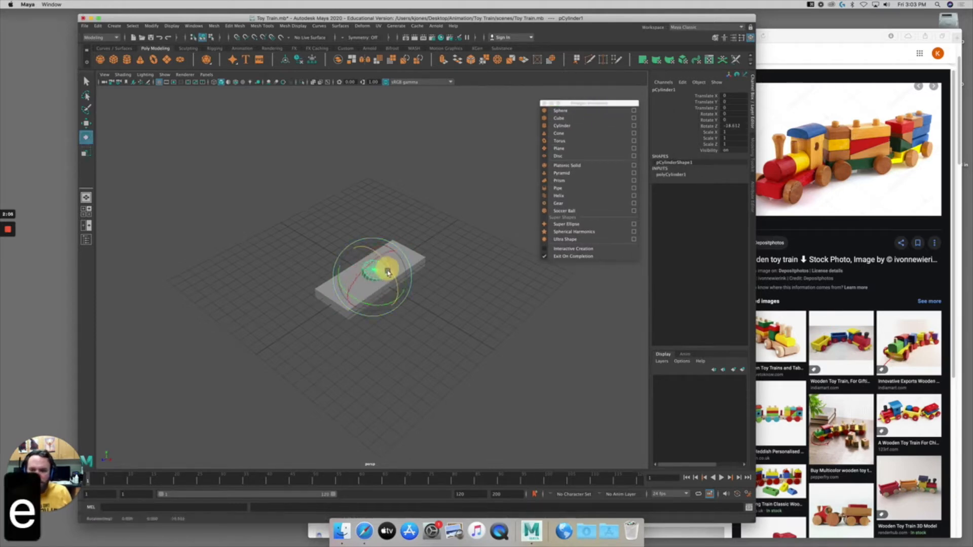
{"action": "double_click", "coordinate": [732, 126]}
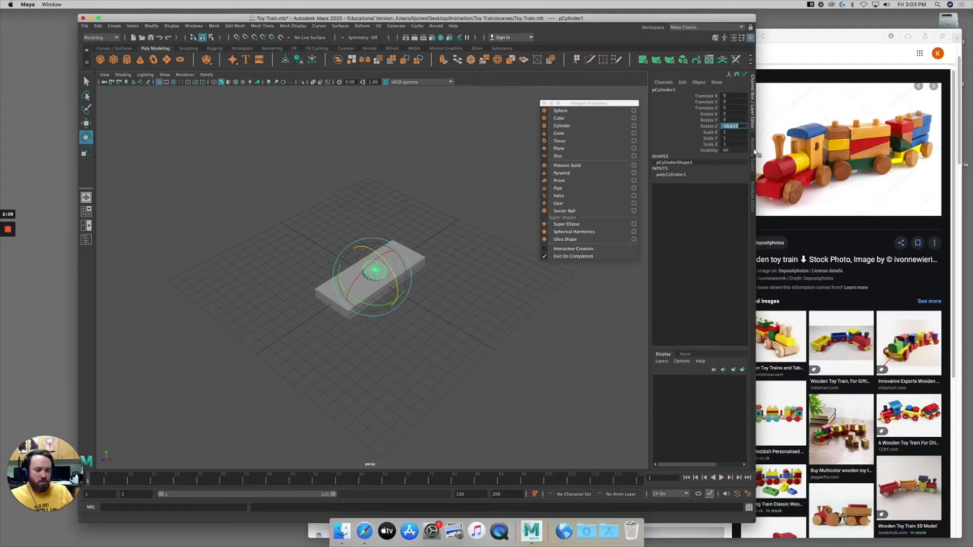
{"action": "type", "text": "90"}
{"action": "key", "text": "Return"}
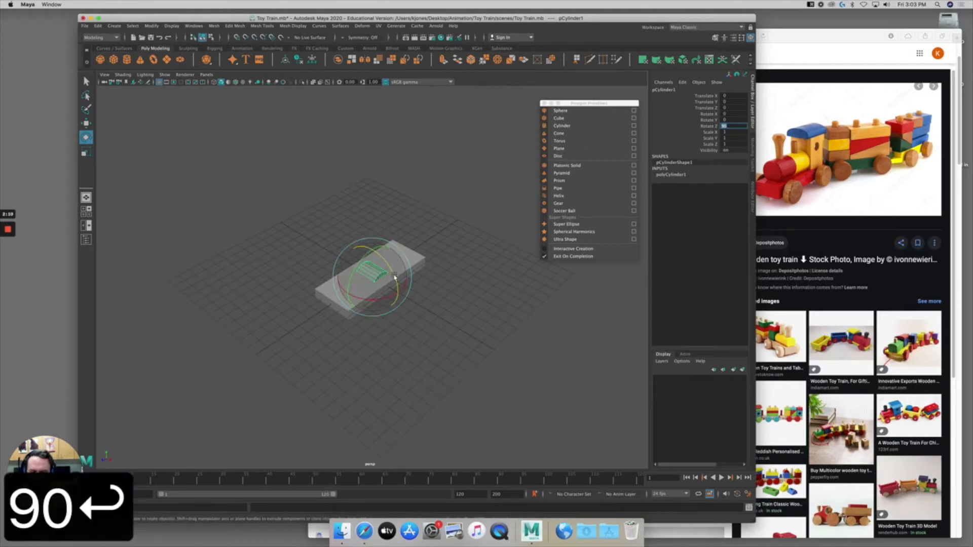
Flatten the cylinder into a thin wheel and move it against the base's side near one end, at about X 2.3.
{"action": "key", "text": "r"}
{"action": "left_click_drag", "start_coordinate": [347, 264], "coordinate": [354, 304]}
{"action": "key", "text": "w"}
{"action": "right_click_drag", "start_coordinate": [354, 304], "coordinate": [581, 276], "text": "alt"}
{"action": "middle_click_drag", "start_coordinate": [467, 340], "coordinate": [461, 289], "text": "alt"}
{"action": "left_click_drag", "start_coordinate": [462, 289], "coordinate": [395, 264], "text": "alt"}
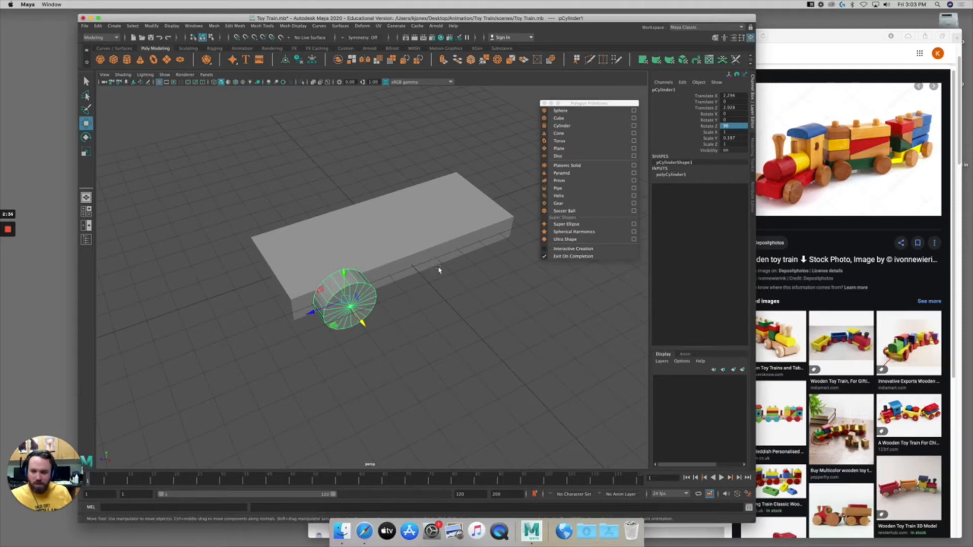
Duplicate the wheel to the other end of the base, and copy both wheels to the opposite side.
{"action": "key", "text": "super+d"}
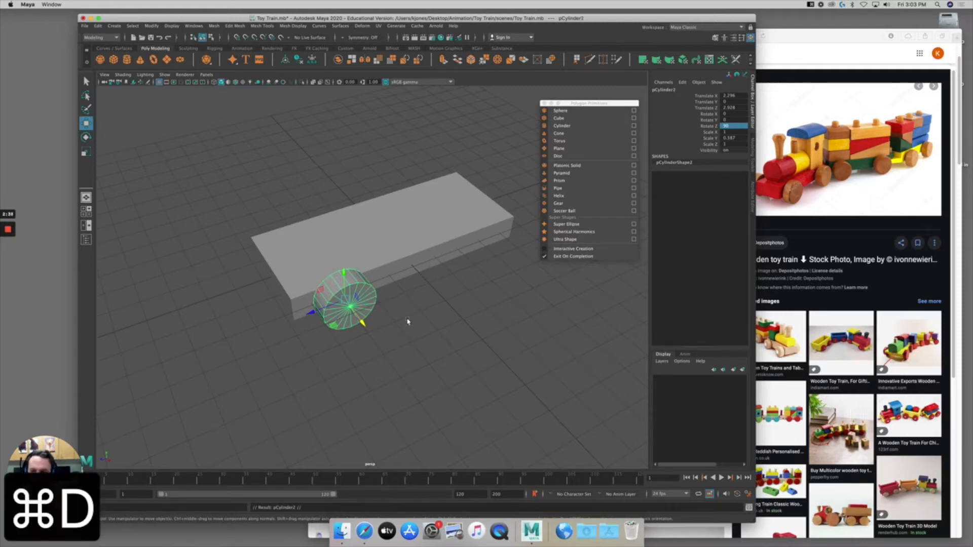
{"action": "left_click_drag", "start_coordinate": [311, 313], "coordinate": [350, 306]}
{"action": "left_click", "coordinate": [351, 286]}
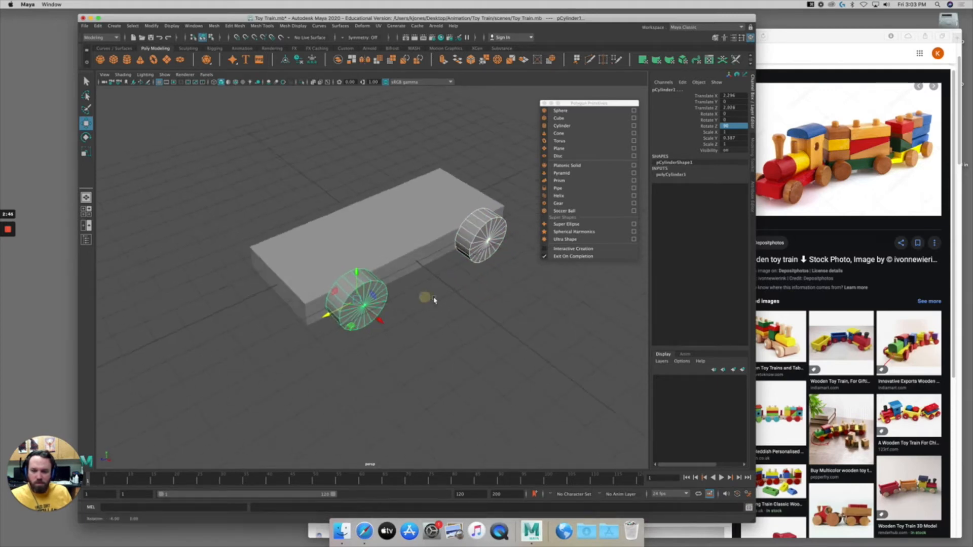
{"action": "left_click_drag", "start_coordinate": [435, 300], "coordinate": [477, 300], "text": "alt"}
{"action": "key", "text": "super+d"}
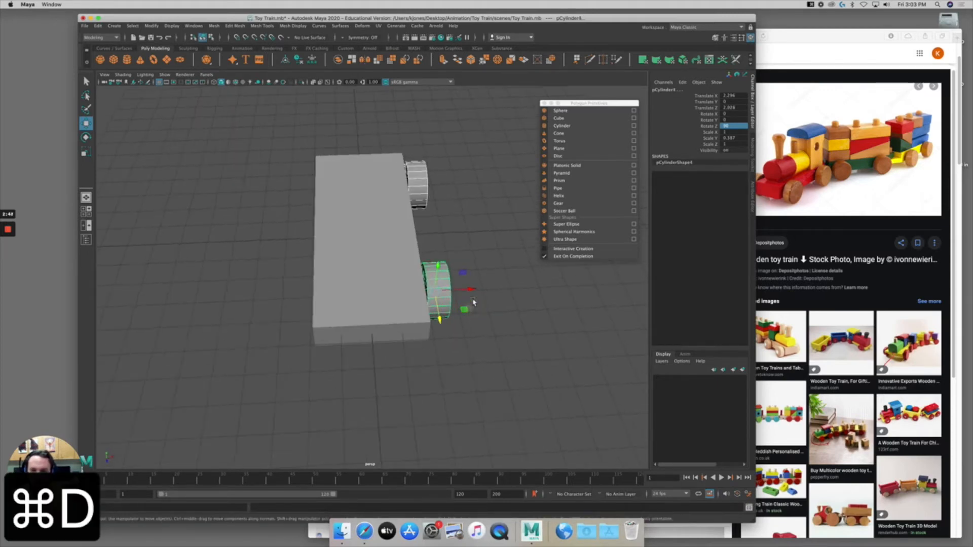
{"action": "left_click_drag", "start_coordinate": [471, 289], "coordinate": [344, 289]}
Set Translate X of the two copied wheels on the opposite side to -2.296, mirroring the original wheels.
{"action": "left_click", "coordinate": [444, 274]}
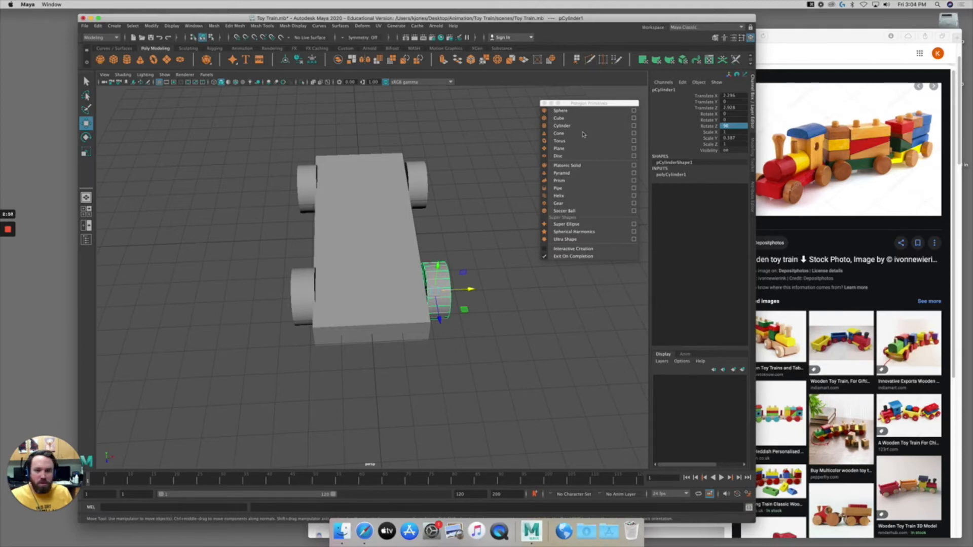
{"action": "left_click", "coordinate": [305, 181]}
{"action": "left_click", "coordinate": [294, 302]}
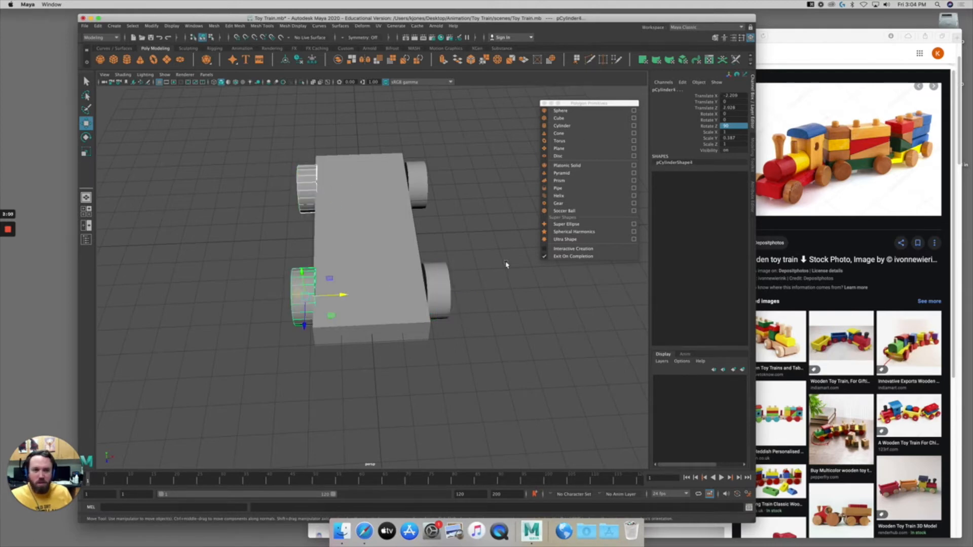
{"action": "double_click", "coordinate": [735, 96]}
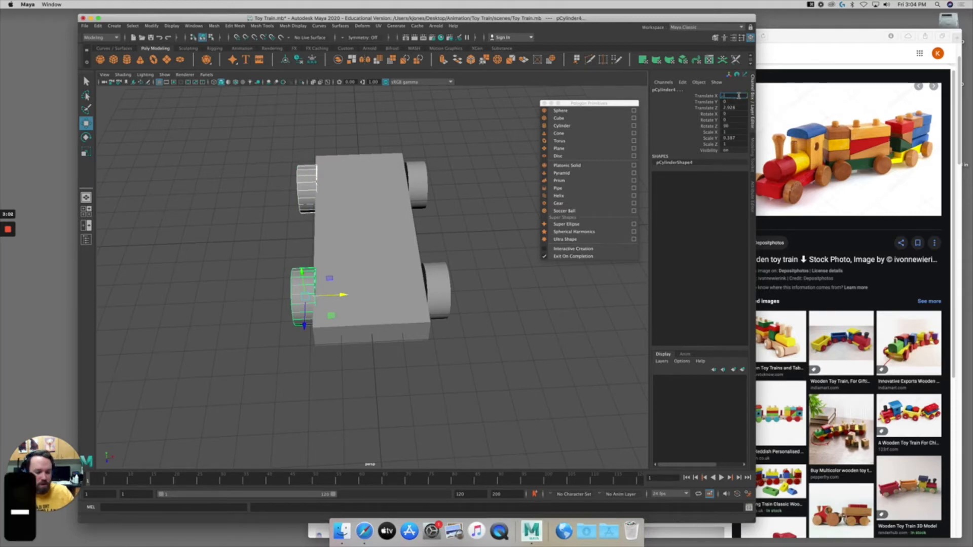
{"action": "type", "text": "-2.296"}
{"action": "key", "text": "Return"}
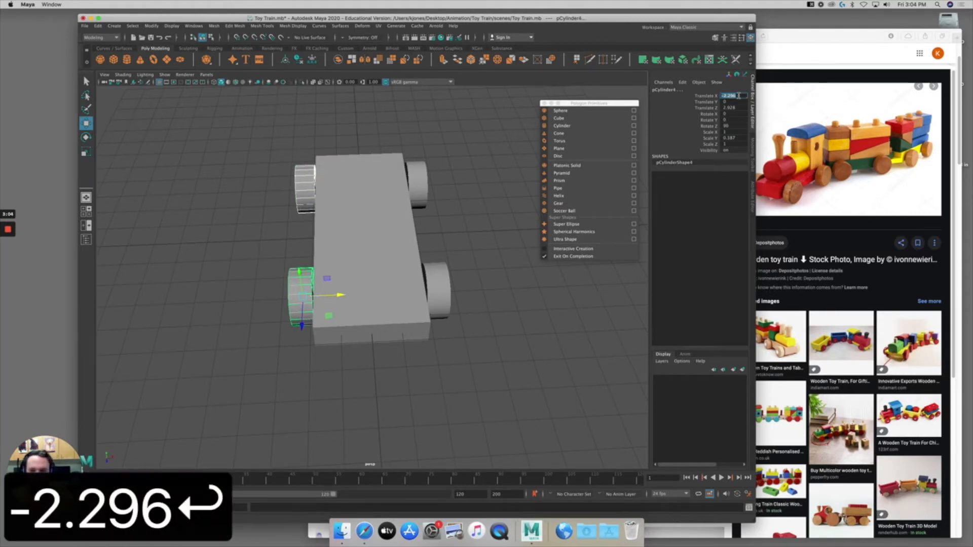
{"action": "left_click", "coordinate": [441, 227]}
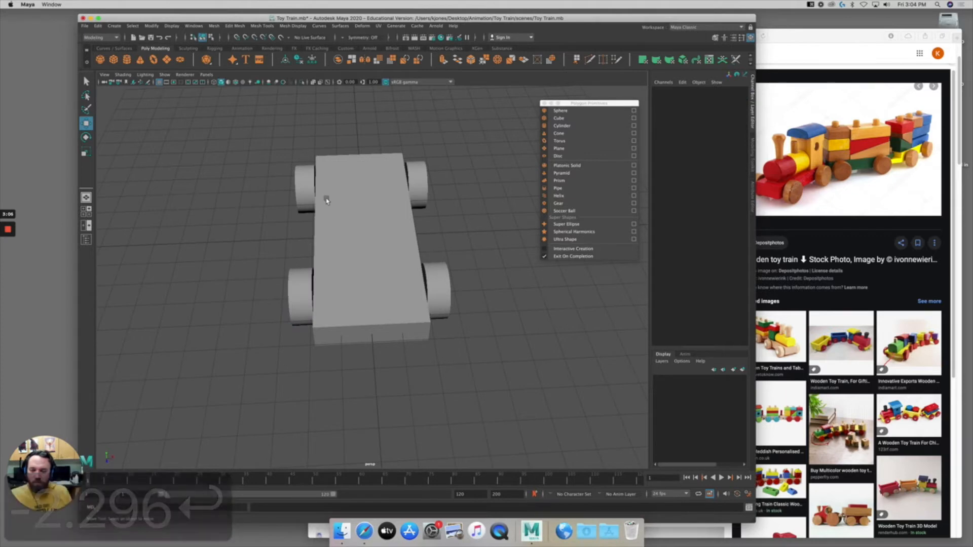
Select the base and all four wheels and snap their shared pivot to the lowest vertex of a wheel.
{"action": "left_click_drag", "start_coordinate": [453, 243], "coordinate": [339, 258], "text": "alt"}
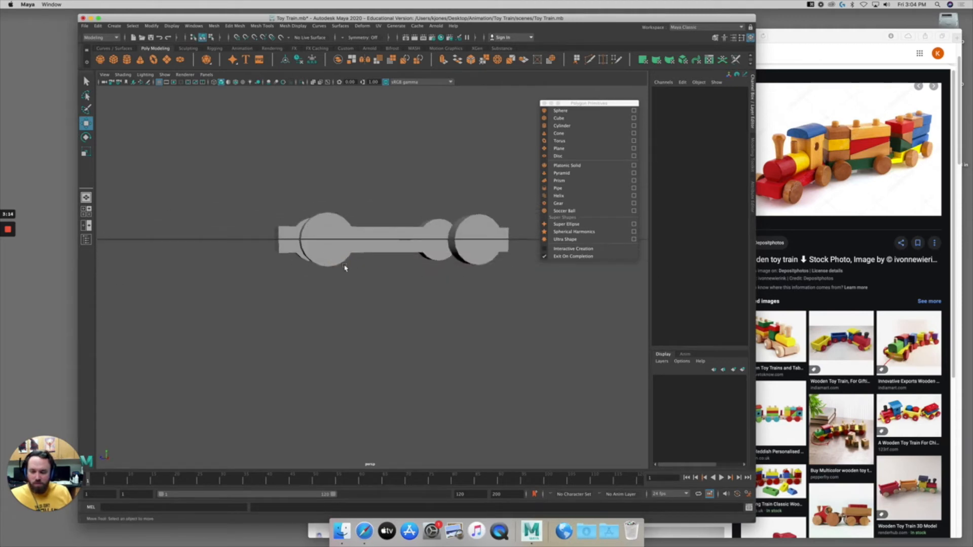
{"action": "left_click_drag", "start_coordinate": [344, 243], "coordinate": [337, 252], "text": "alt"}
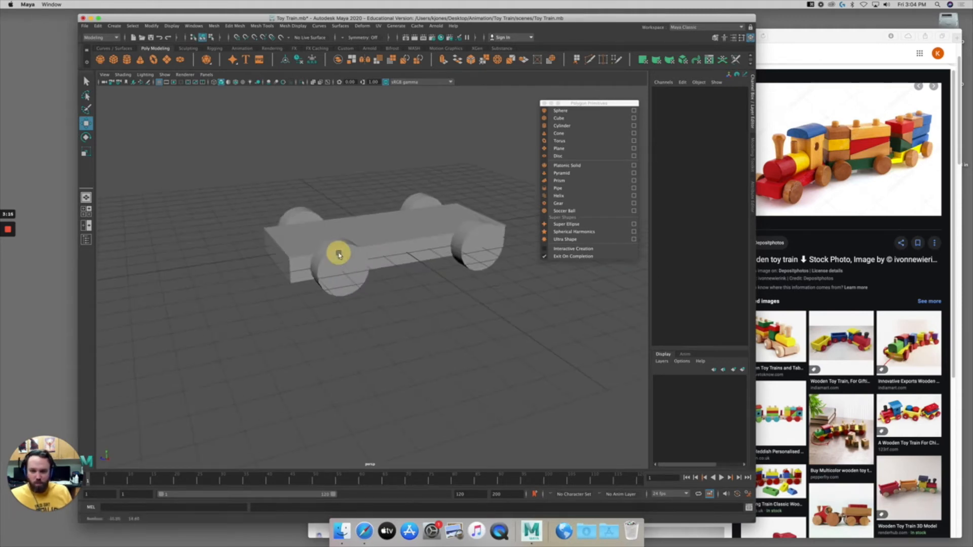
{"action": "left_click_drag", "start_coordinate": [247, 182], "coordinate": [504, 285]}
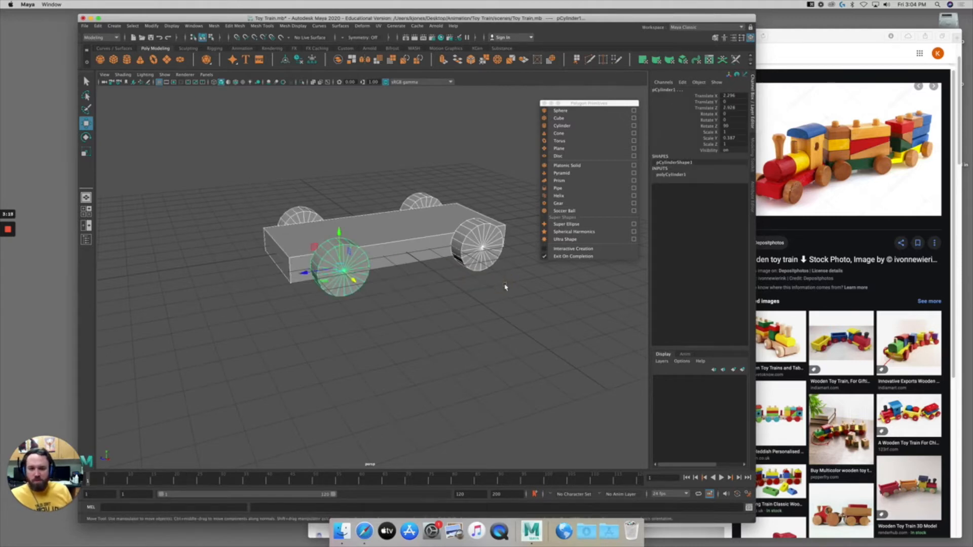
{"action": "left_click_drag", "start_coordinate": [397, 291], "coordinate": [386, 282], "text": "alt"}
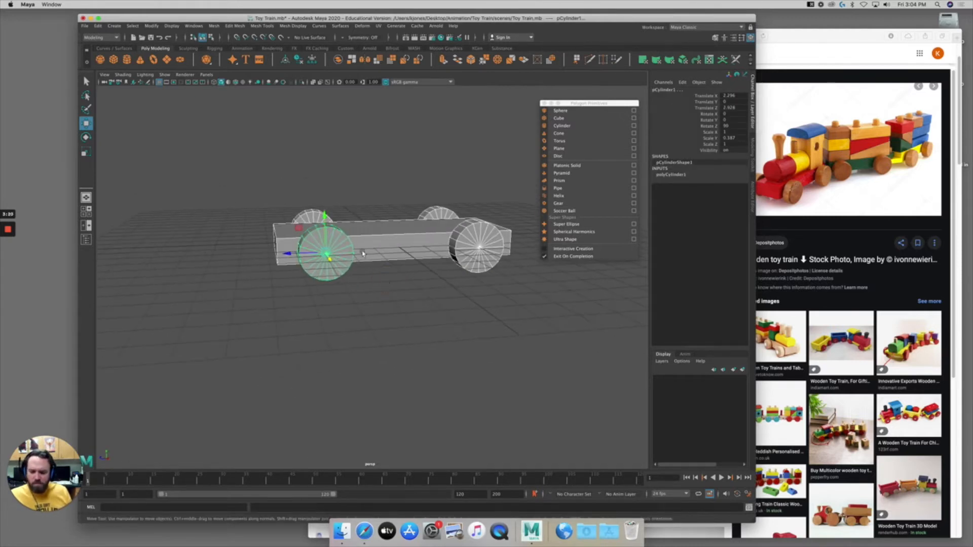
{"action": "key", "text": "d"}
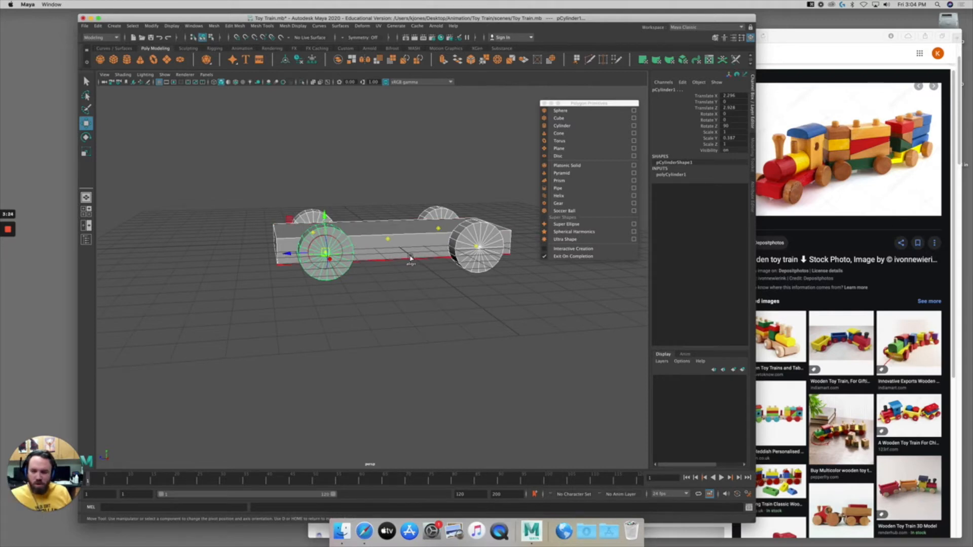
{"action": "key", "text": "v"}
{"action": "left_click_drag", "start_coordinate": [325, 216], "coordinate": [377, 275]}
{"action": "key", "text": "d"}
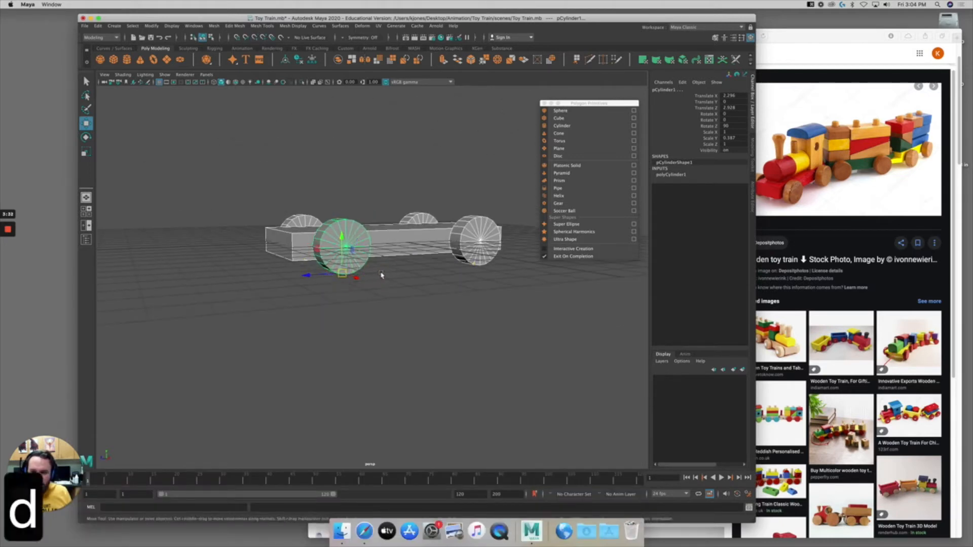
Raise the selected base and wheels with grid snapping to Translate Y 1 so the wheels rest on the grid.
{"action": "left_click_drag", "start_coordinate": [388, 272], "coordinate": [389, 272], "text": "alt"}
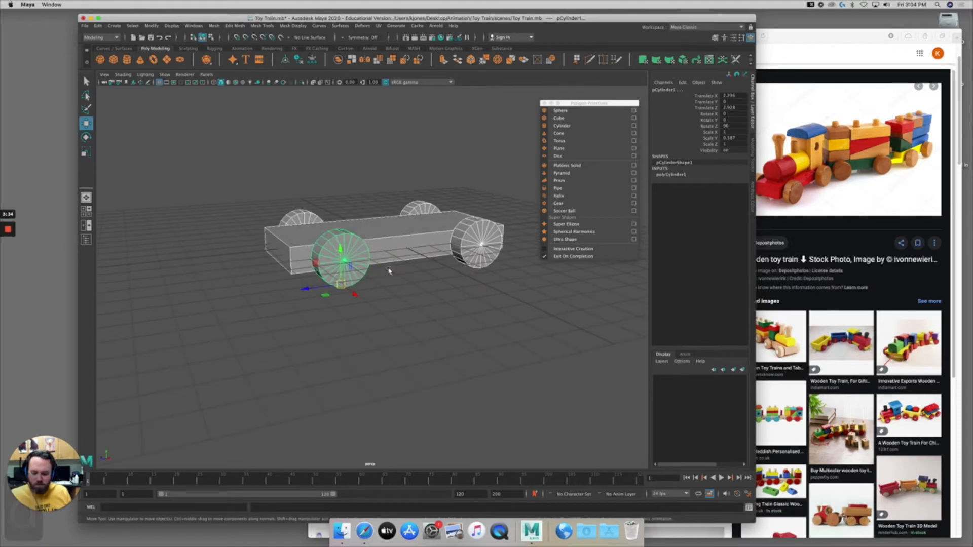
{"action": "key", "text": "x"}
{"action": "left_click_drag", "start_coordinate": [341, 251], "coordinate": [341, 245]}
{"action": "left_click", "coordinate": [341, 245]}
{"action": "key", "text": "super+z"}
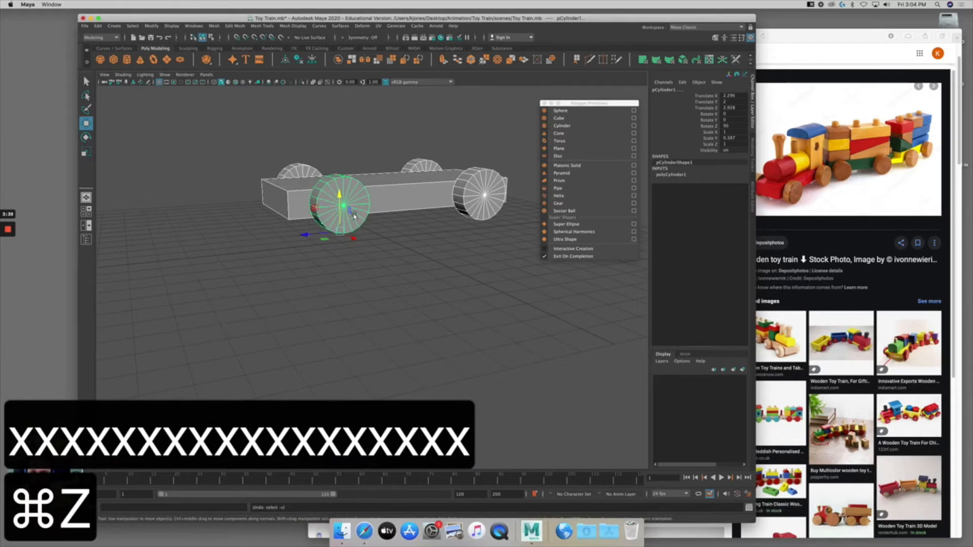
{"action": "key", "text": "x"}
{"action": "left_click_drag", "start_coordinate": [343, 209], "coordinate": [340, 259]}
{"action": "mouse_move", "coordinate": [422, 269]}
{"action": "left_mouse_down", "text": "alt"}
{"action": "mouse_move", "coordinate": [446, 256]}
{"action": "mouse_move", "coordinate": [451, 267]}
{"action": "mouse_move", "coordinate": [424, 280]}
{"action": "left_mouse_up", "text": "alt"}
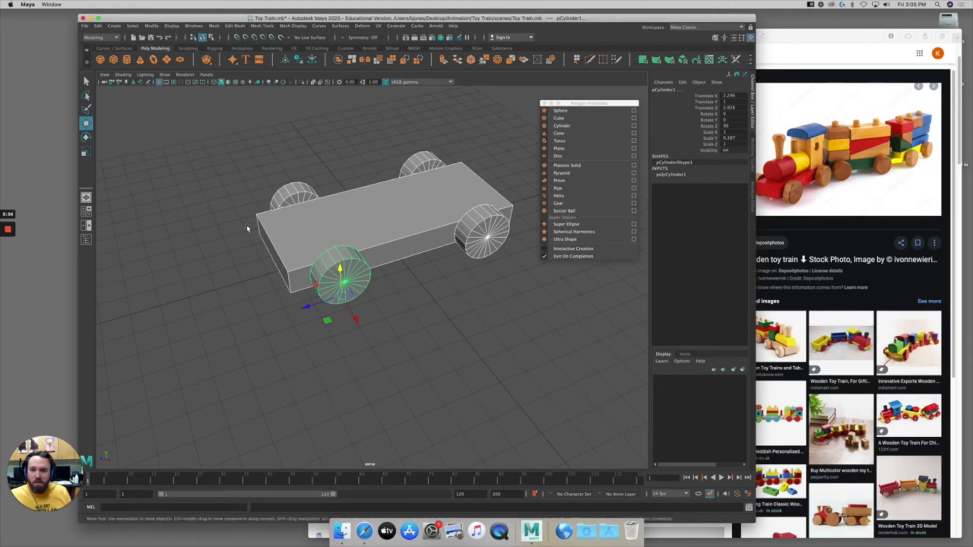
Show the Outliner, move the Polygon Primitives window clear of the model, and group the selected base and four wheels.
{"action": "left_click", "coordinate": [86, 241]}
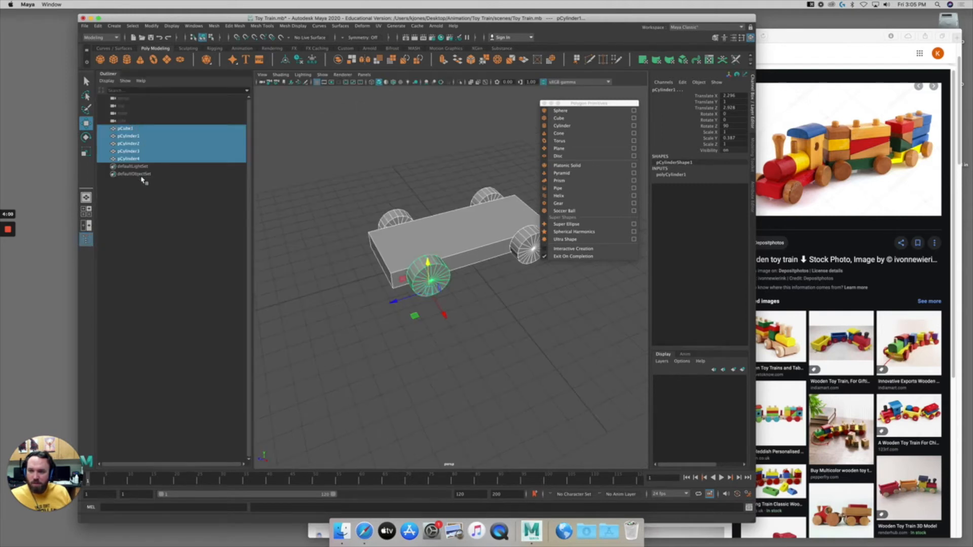
{"action": "left_click_drag", "start_coordinate": [595, 103], "coordinate": [682, 226]}
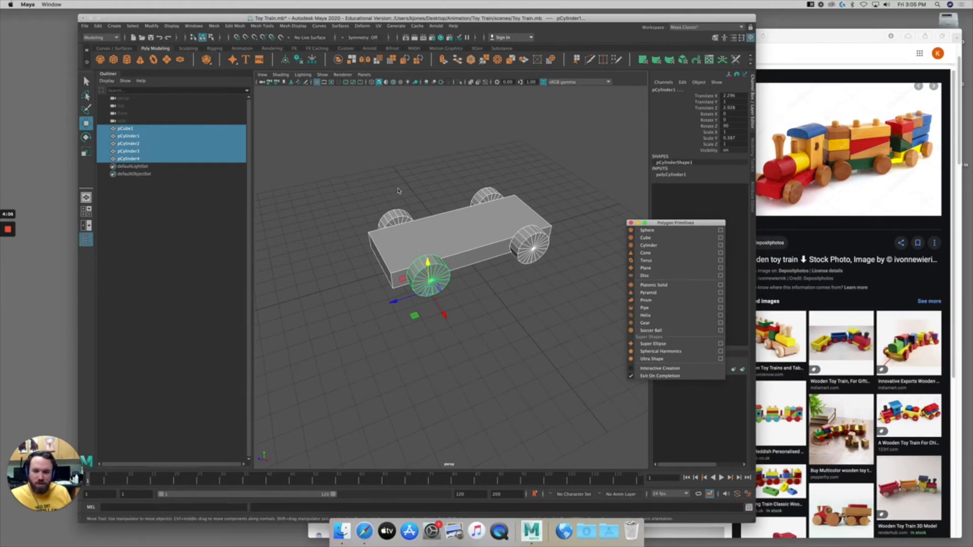
{"action": "key", "text": "super+g"}
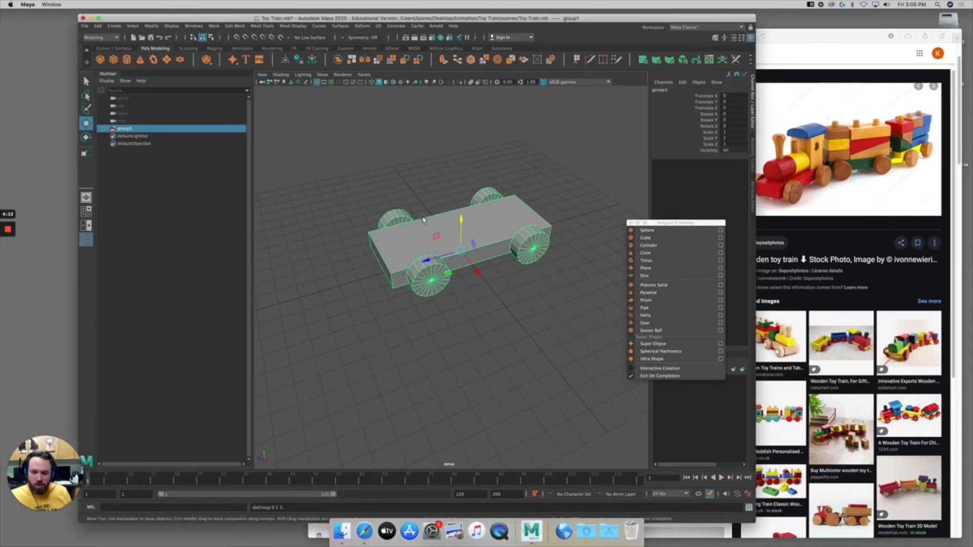
Duplicate the base-and-wheels group and move the copy behind the original with grid snapping to Translate Z -12.
{"action": "key", "text": "super+d"}
{"action": "right_click_drag", "start_coordinate": [492, 242], "coordinate": [407, 238], "text": "alt"}
{"action": "left_click_drag", "start_coordinate": [404, 239], "coordinate": [397, 247], "text": "alt"}
{"action": "key", "text": "space"}
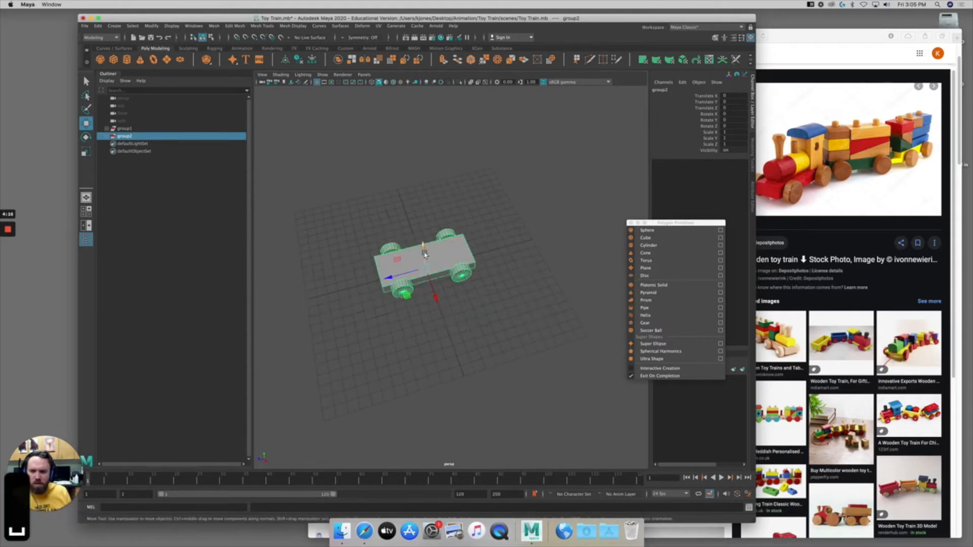
{"action": "key", "text": "space"}
{"action": "right_click_drag", "start_coordinate": [508, 226], "coordinate": [484, 222], "text": "alt"}
{"action": "middle_click_drag", "start_coordinate": [471, 213], "coordinate": [464, 228], "text": "alt"}
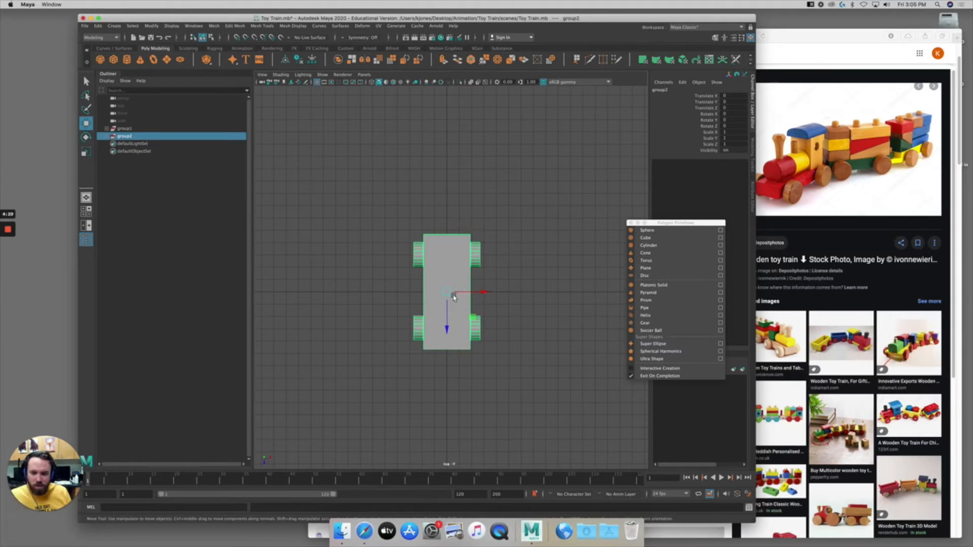
{"action": "key", "text": "x"}
{"action": "left_click_drag", "start_coordinate": [446, 314], "coordinate": [450, 159]}
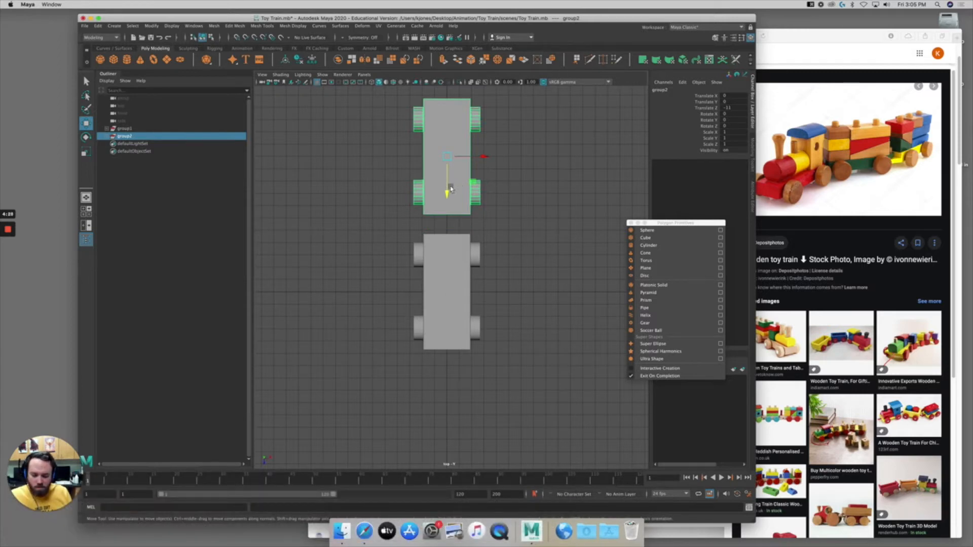
{"action": "key", "text": "x"}
{"action": "left_click_drag", "start_coordinate": [445, 191], "coordinate": [444, 145]}
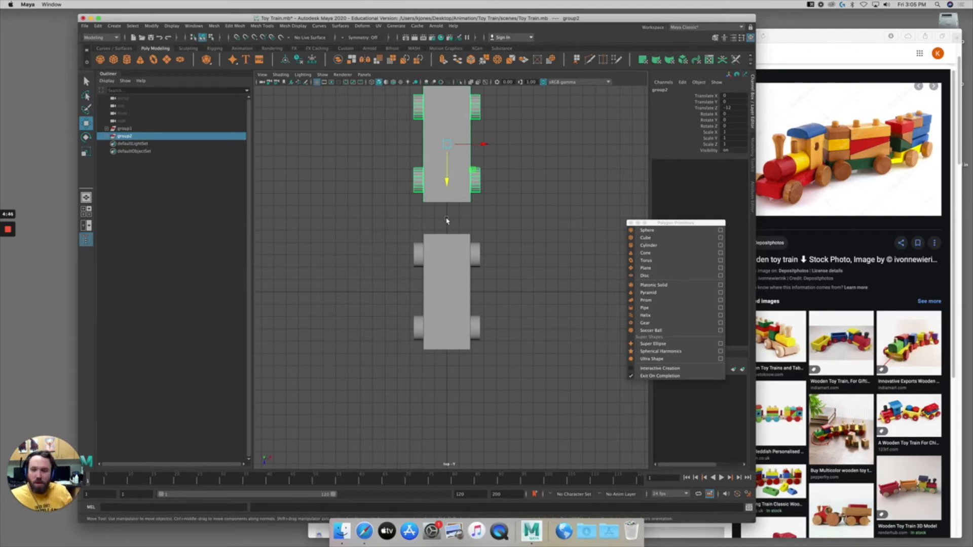
Duplicate the second group and move the new copy farther back in line to Translate Z -24.
{"action": "middle_click_drag", "start_coordinate": [497, 178], "coordinate": [500, 336], "text": "alt"}
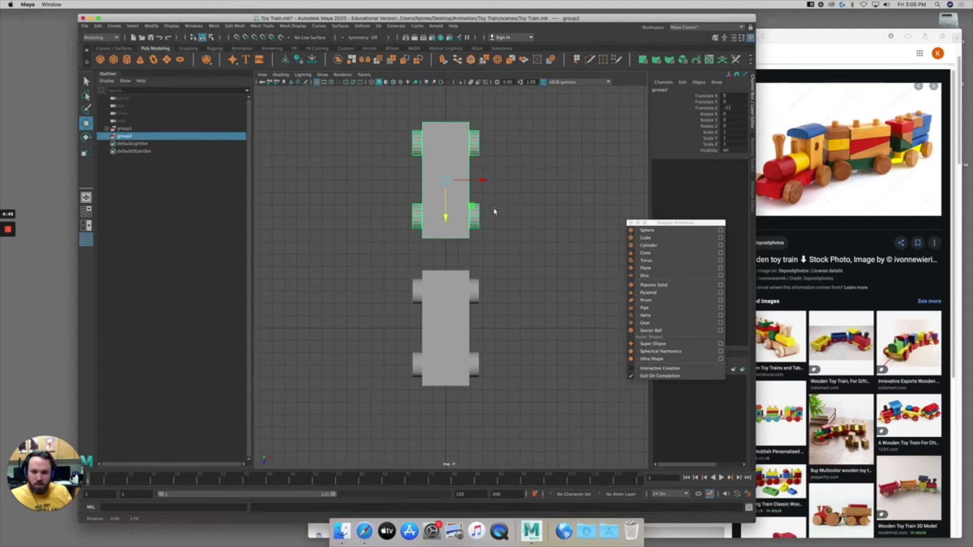
{"action": "key", "text": "super+d"}
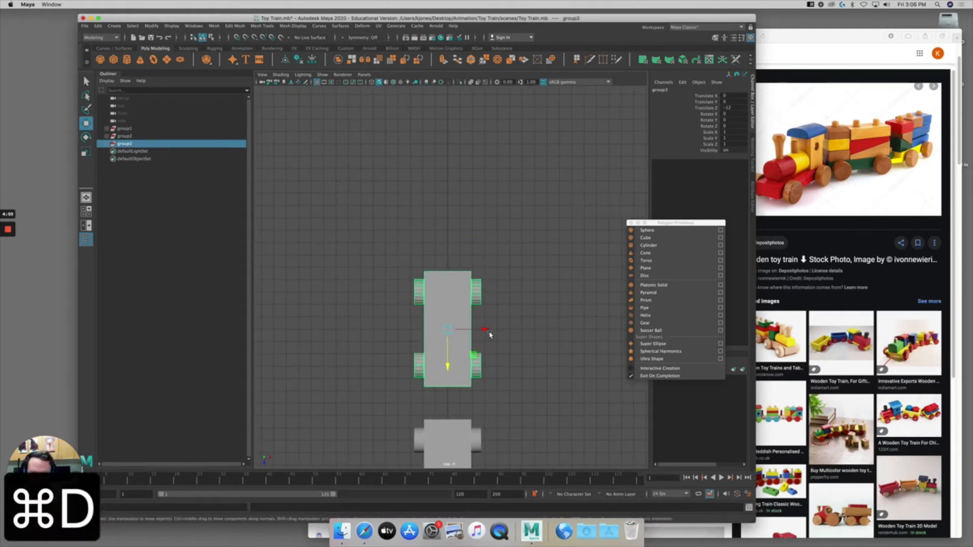
{"action": "left_click_drag", "start_coordinate": [448, 364], "coordinate": [479, 178]}
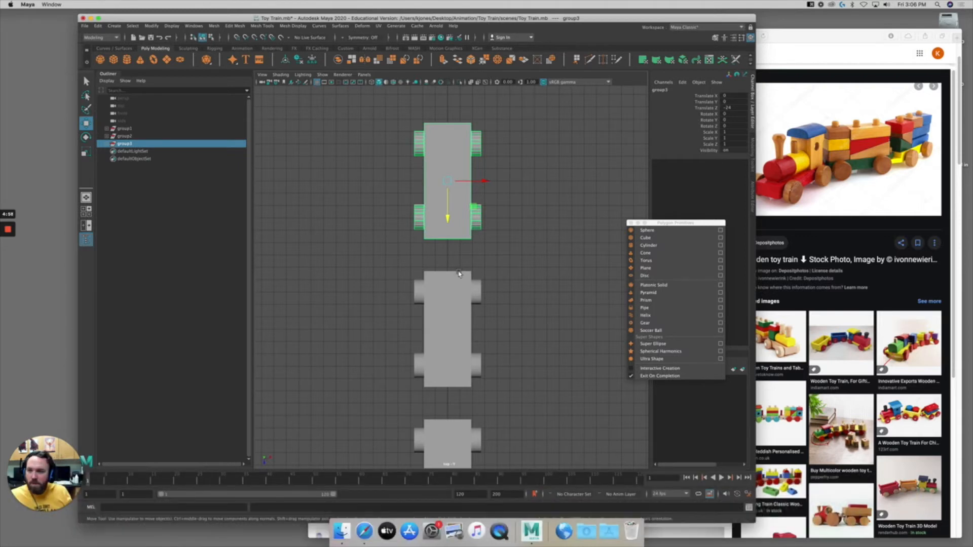
{"action": "key", "text": "space"}
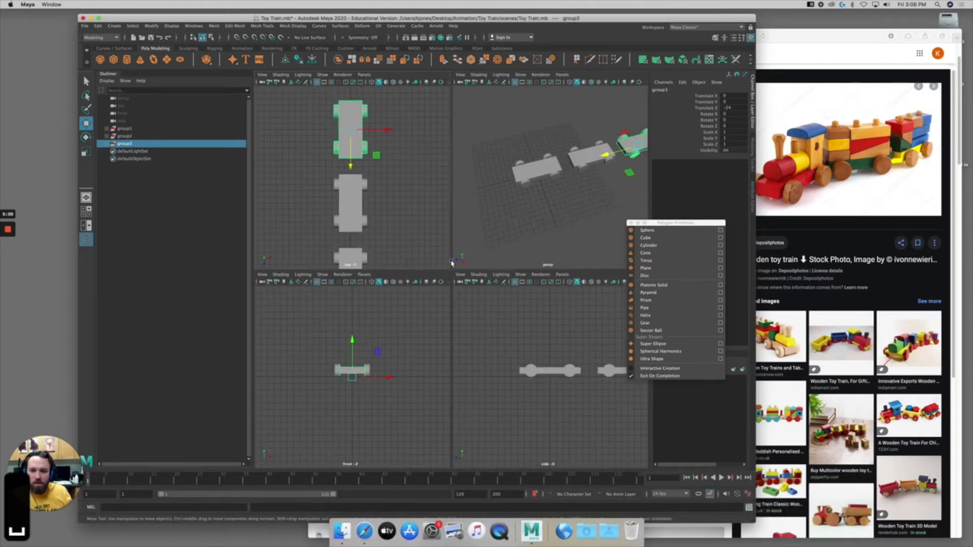
{"action": "key", "text": "space"}
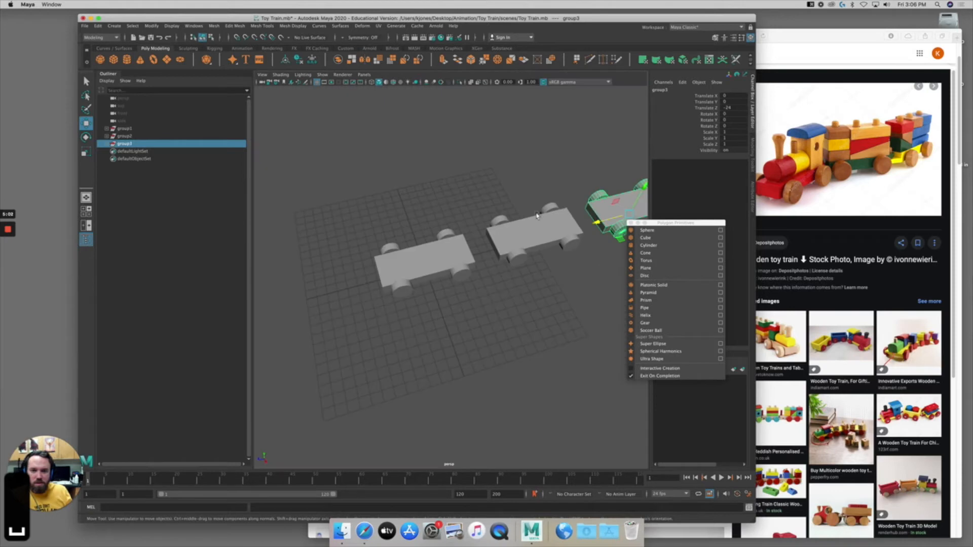
Rename the original front group as Engine.
{"action": "left_click", "coordinate": [125, 129]}
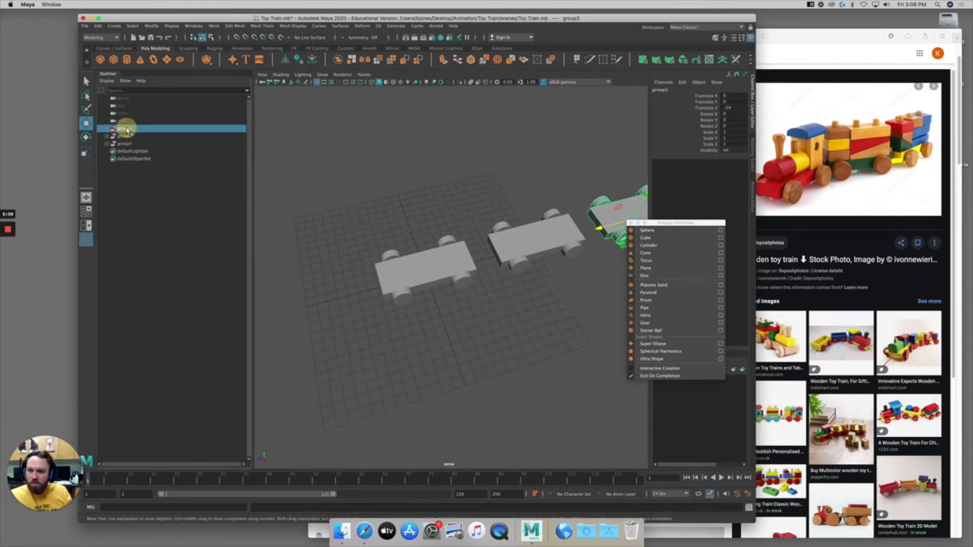
{"action": "double_click", "coordinate": [126, 130]}
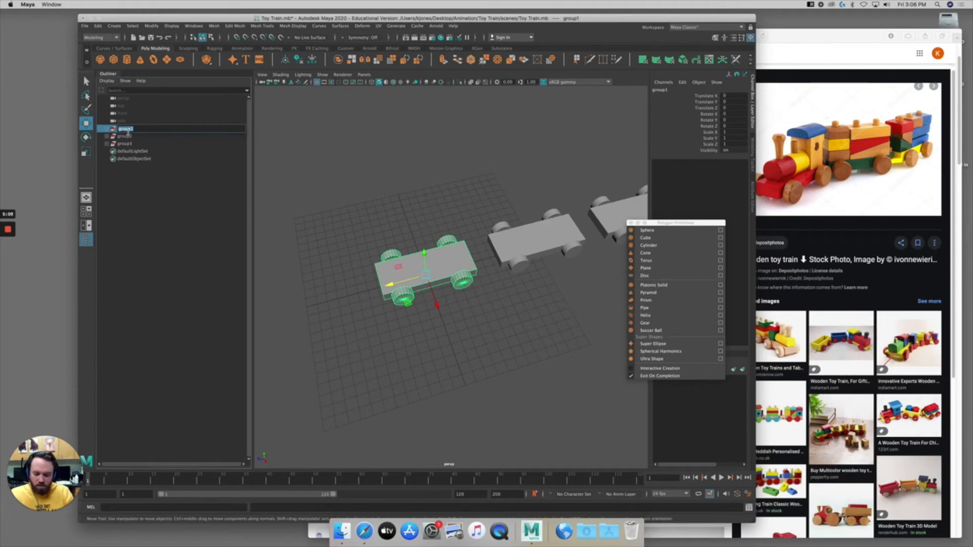
{"action": "type", "text": "Engine"}
{"action": "key", "text": "Return"}
Rename the middle group as Car1.
{"action": "left_click", "coordinate": [125, 136]}
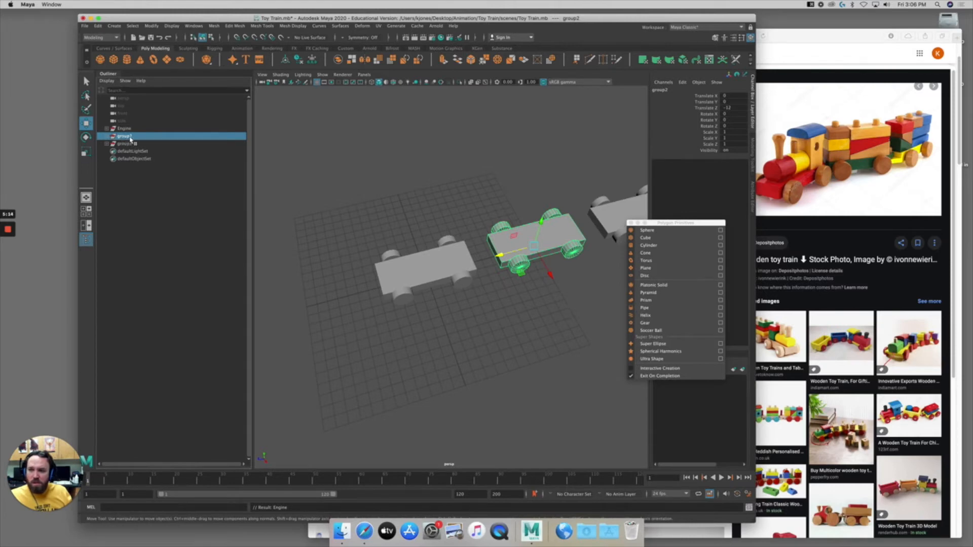
{"action": "double_click", "coordinate": [660, 90]}
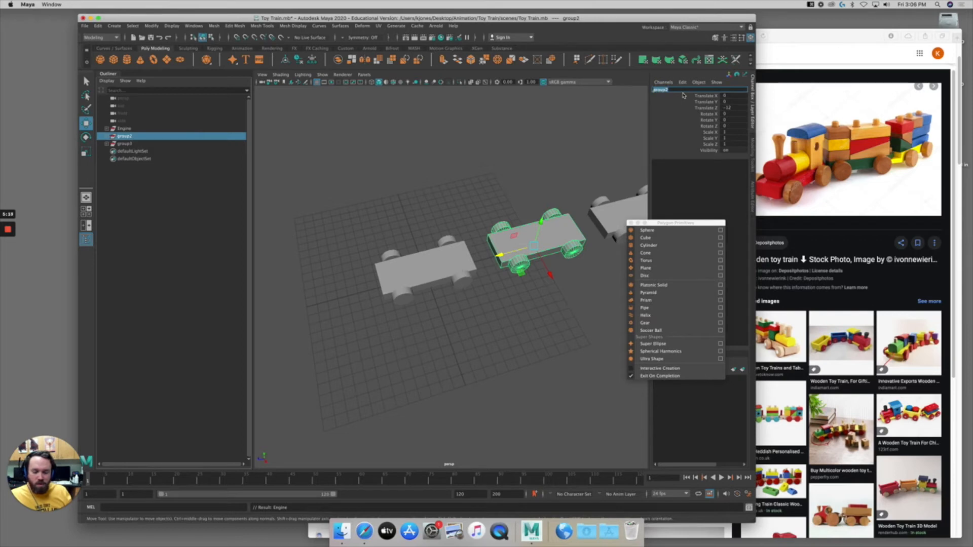
{"action": "type", "text": "Car1"}
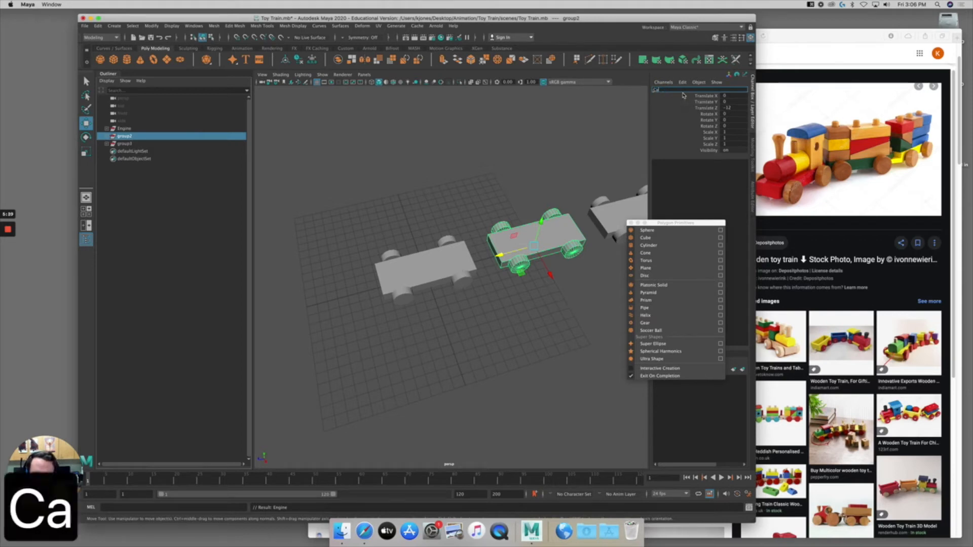
{"action": "key", "text": "Return"}
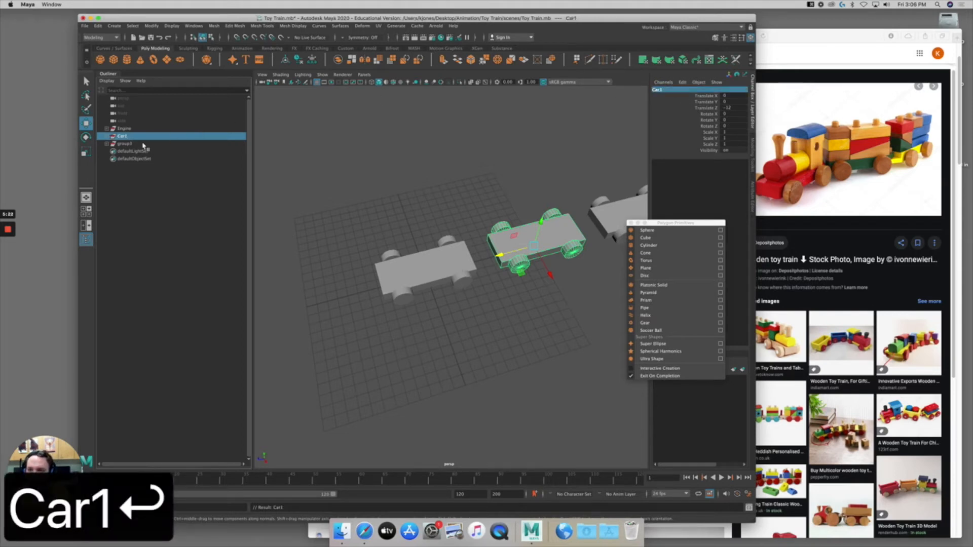
Rename the rearmost group as Car2, with a capital C.
{"action": "left_click", "coordinate": [124, 144]}
{"action": "double_click", "coordinate": [660, 90]}
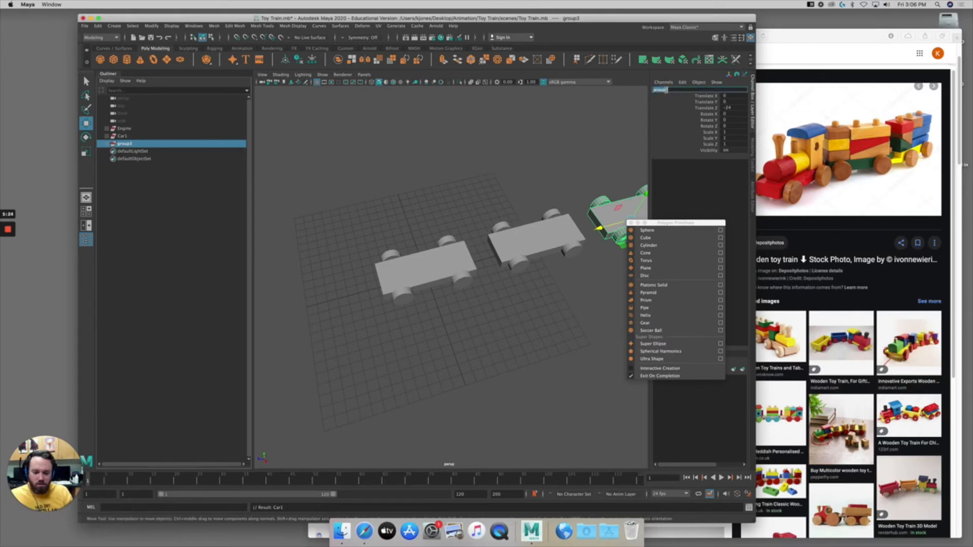
{"action": "type", "text": "car2"}
{"action": "key", "text": "Return"}
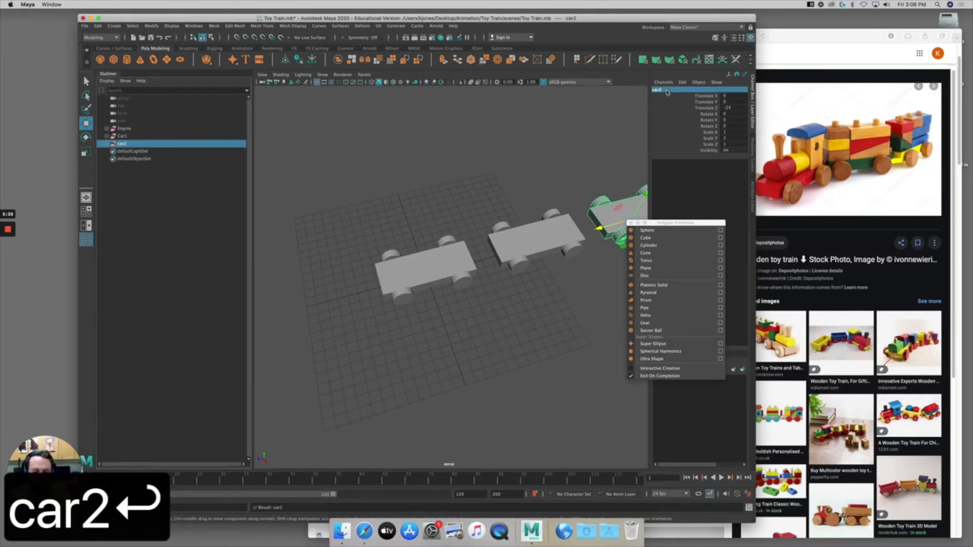
{"action": "key", "text": "Return"}
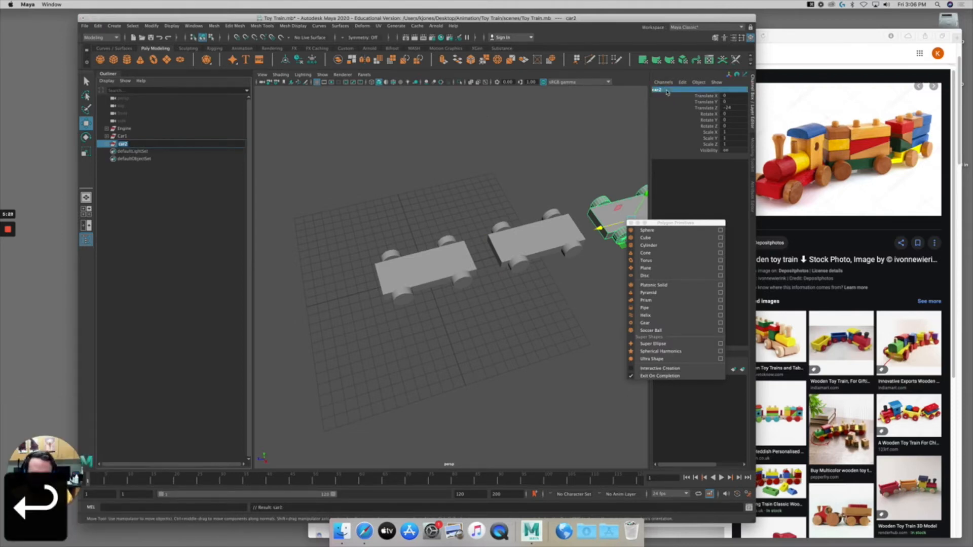
{"action": "type", "text": "Car2"}
{"action": "key", "text": "Return"}
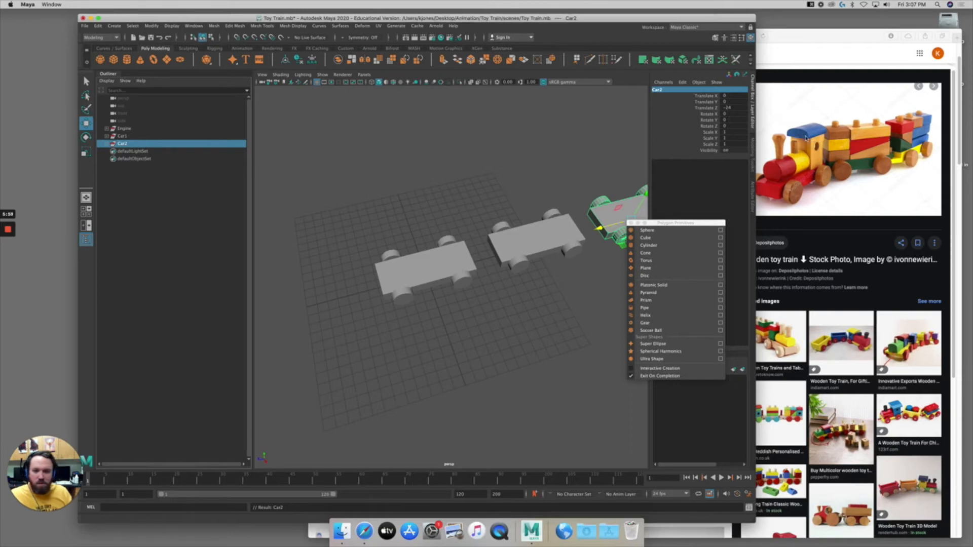
Expand the Engine group, create a polygon cylinder, and raise it above the engine base to about Translate Y 2.523.
{"action": "left_click", "coordinate": [438, 196]}
{"action": "left_click", "coordinate": [430, 262]}
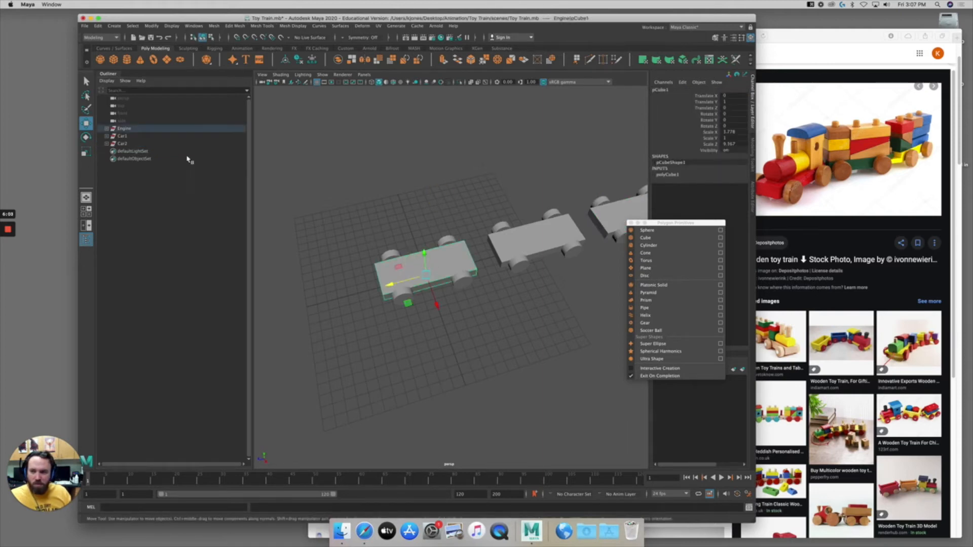
{"action": "left_click", "coordinate": [106, 130]}
{"action": "key", "text": "f"}
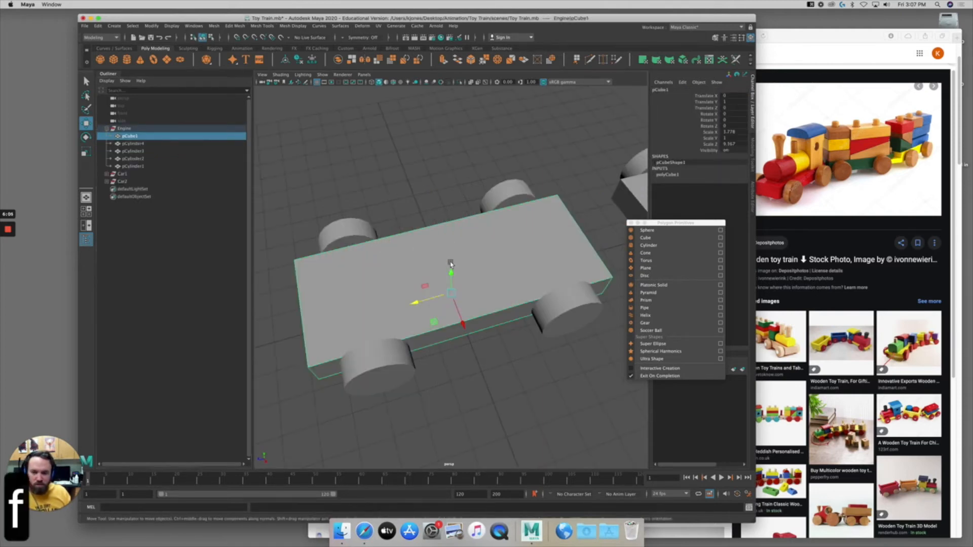
{"action": "scroll", "coordinate": [485, 265], "scroll_direction": "down", "scroll_amount": 3}
{"action": "mouse_move", "coordinate": [458, 257]}
{"action": "left_mouse_down", "text": "alt"}
{"action": "mouse_move", "coordinate": [478, 251]}
{"action": "mouse_move", "coordinate": [466, 250]}
{"action": "left_mouse_up", "text": "alt"}
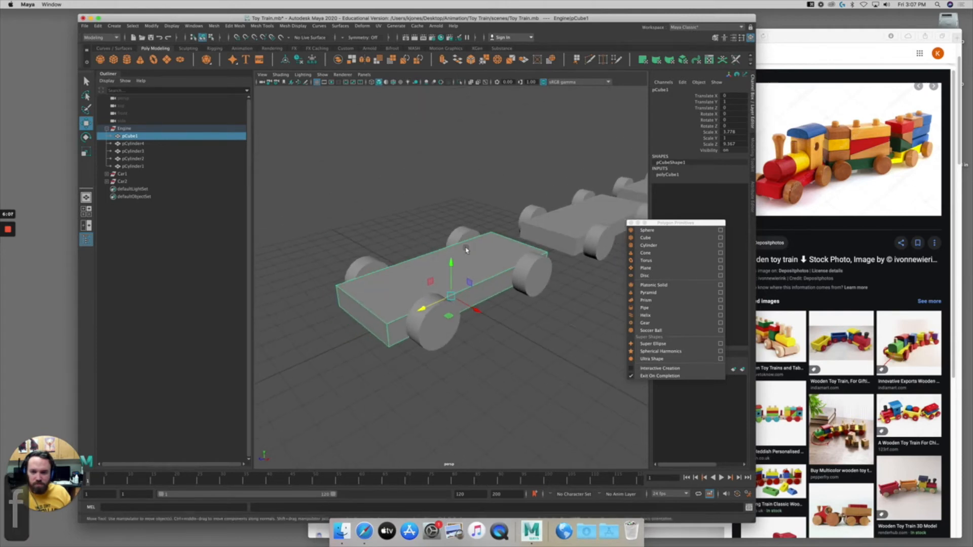
{"action": "left_click", "coordinate": [649, 245]}
{"action": "left_click_drag", "start_coordinate": [450, 270], "coordinate": [440, 236]}
Lay the new cylinder lengthwise along the engine base by setting its Rotate X to 90.
{"action": "key", "text": "e"}
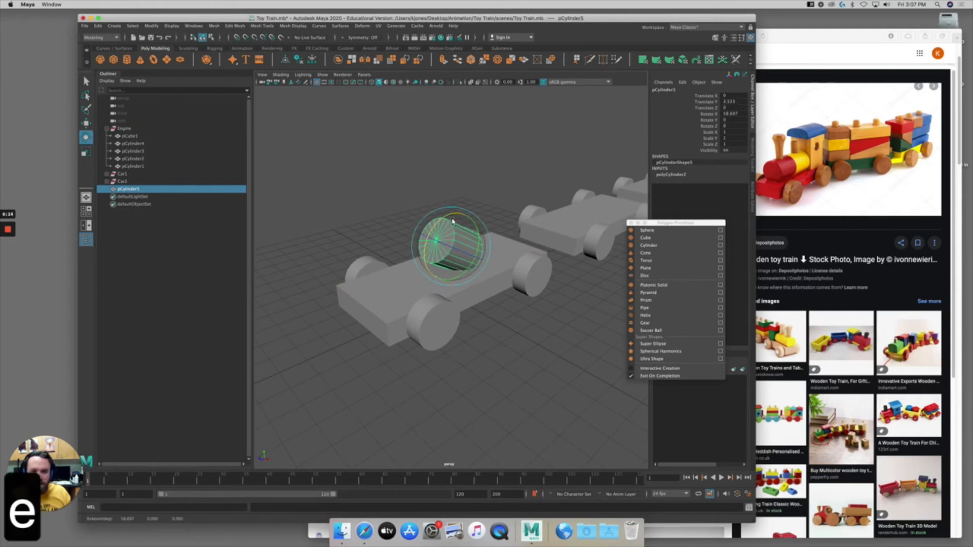
{"action": "left_click", "coordinate": [732, 114]}
{"action": "type", "text": "90"}
{"action": "key", "text": "Return"}
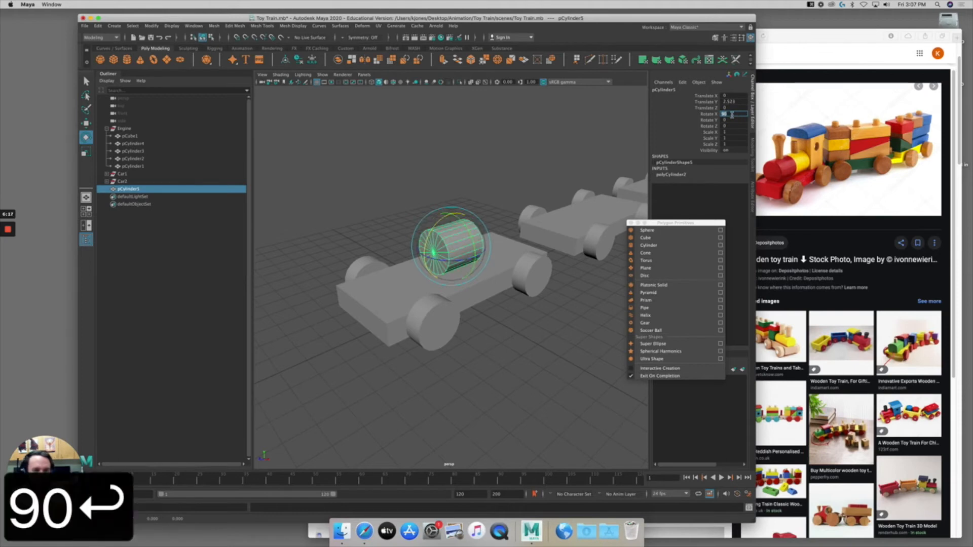
Enlarge the engine's cylinder uniformly, setting Scale X, Y and Z to 1.5.
{"action": "left_click_drag", "start_coordinate": [448, 233], "coordinate": [479, 242], "text": "alt"}
{"action": "key", "text": "r"}
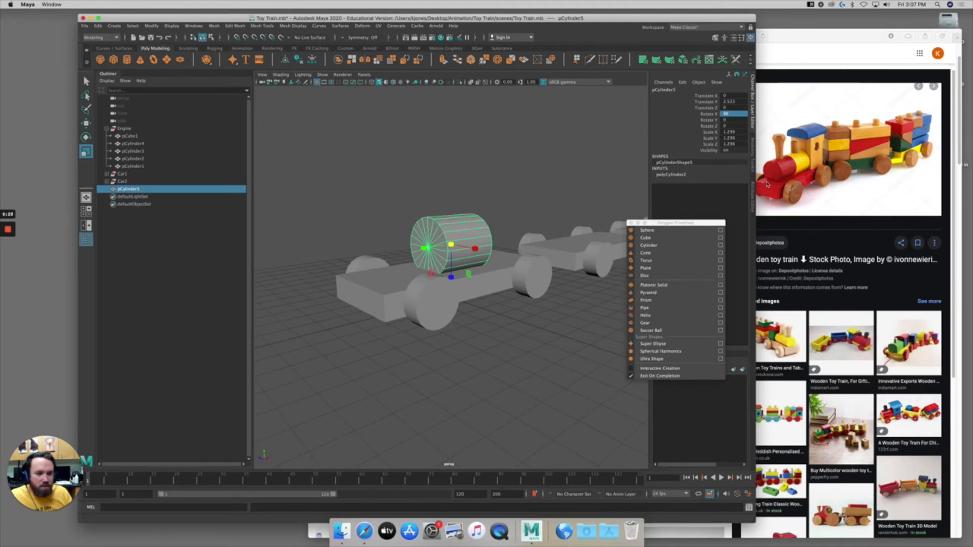
{"action": "mouse_move", "coordinate": [524, 221]}
{"action": "left_mouse_down", "text": "alt"}
{"action": "mouse_move", "coordinate": [490, 219]}
{"action": "mouse_move", "coordinate": [543, 210]}
{"action": "mouse_move", "coordinate": [529, 234]}
{"action": "left_mouse_up", "text": "alt"}
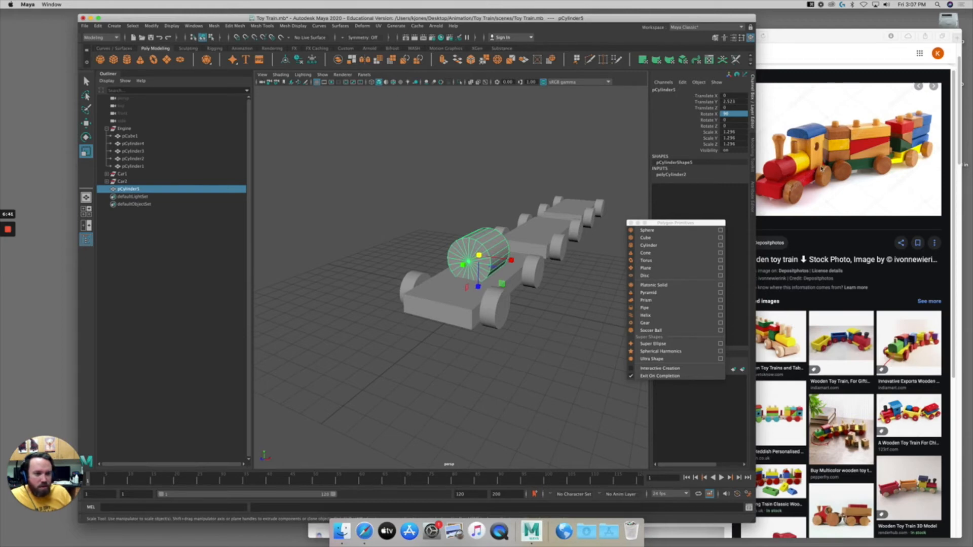
{"action": "left_click_drag", "start_coordinate": [542, 248], "coordinate": [561, 245], "text": "alt"}
{"action": "left_click_drag", "start_coordinate": [470, 257], "coordinate": [495, 249]}
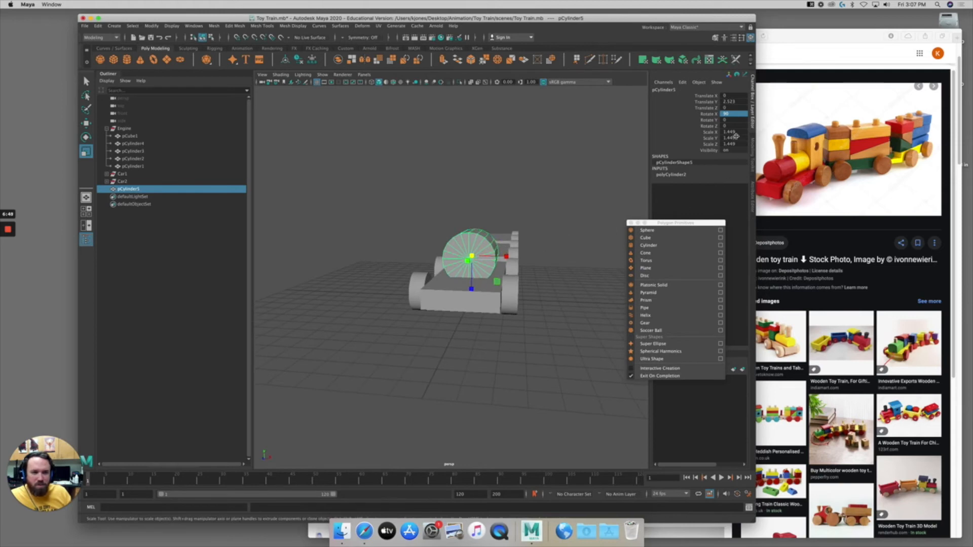
{"action": "left_click_drag", "start_coordinate": [737, 131], "coordinate": [739, 144]}
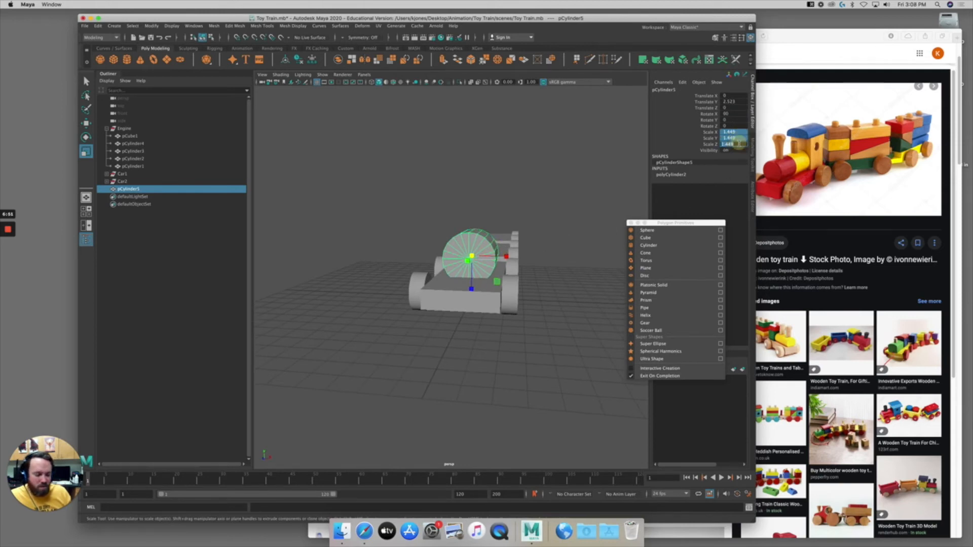
{"action": "type", "text": "1.5"}
{"action": "key", "text": "Return"}
Lengthen the engine's cylinder to about Scale Y 2.352 and move it toward the front of the base to about Translate Z 1.334.
{"action": "left_click_drag", "start_coordinate": [559, 234], "coordinate": [404, 246], "text": "alt"}
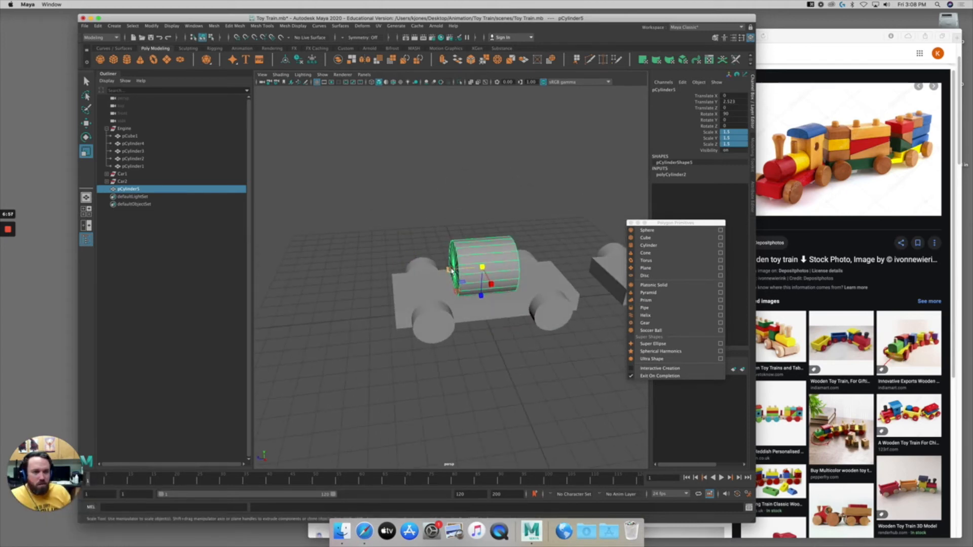
{"action": "left_click_drag", "start_coordinate": [446, 270], "coordinate": [497, 279]}
{"action": "key", "text": "w"}
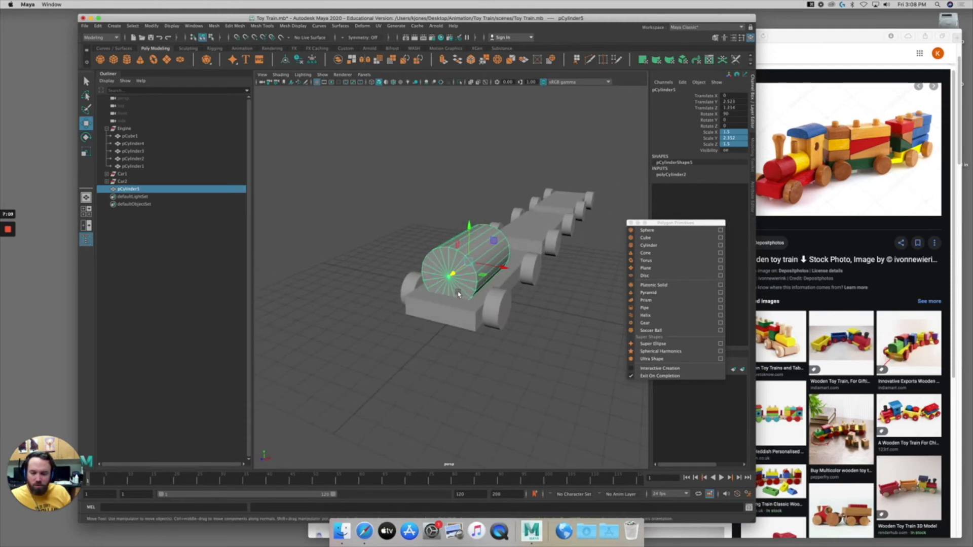
{"action": "mouse_move", "coordinate": [467, 292]}
{"action": "left_mouse_down", "text": "alt"}
{"action": "mouse_move", "coordinate": [512, 290]}
{"action": "mouse_move", "coordinate": [459, 284]}
{"action": "mouse_move", "coordinate": [474, 280]}
{"action": "left_mouse_up", "text": "alt"}
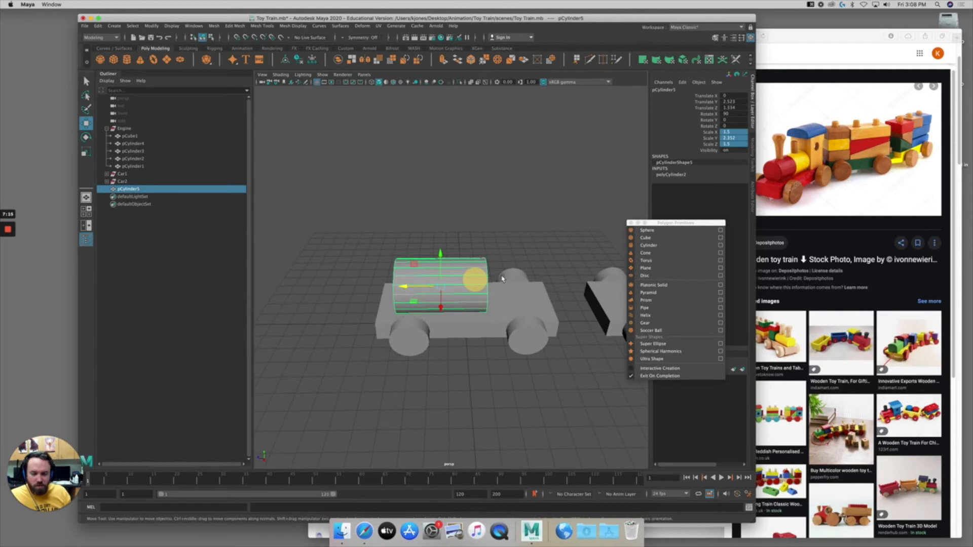
{"action": "middle_click_drag", "start_coordinate": [508, 276], "coordinate": [481, 276], "text": "alt"}
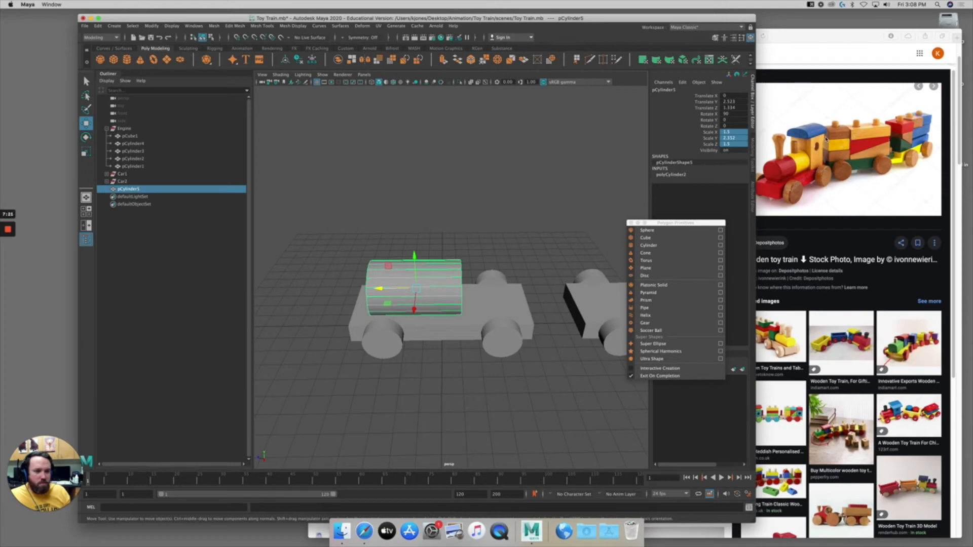
Create a polygon cube and place it above the engine base behind the boiler, at about Translate Y 2.529 and Translate Z -3.054.
{"action": "left_click", "coordinate": [646, 238]}
{"action": "left_click_drag", "start_coordinate": [443, 295], "coordinate": [442, 256]}
{"action": "left_click_drag", "start_coordinate": [412, 287], "coordinate": [470, 288]}
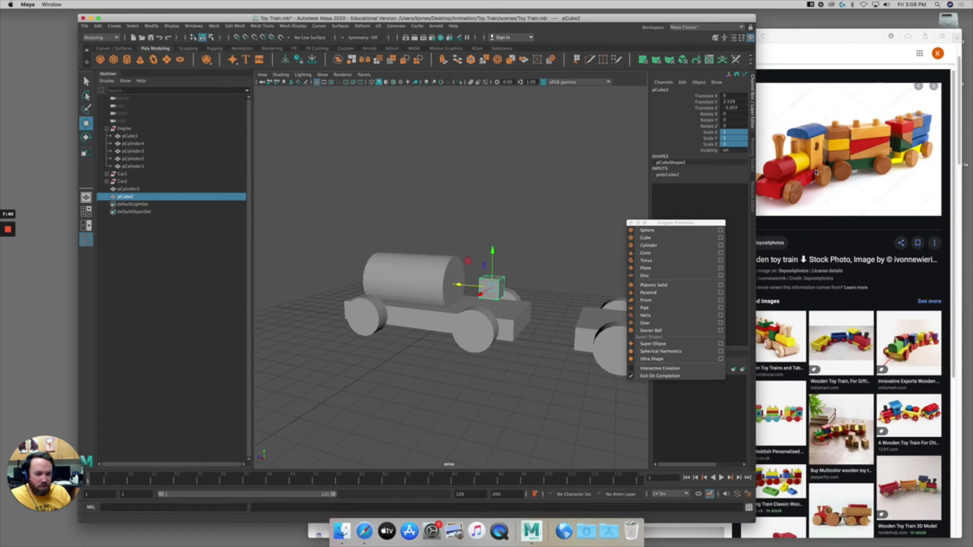
{"action": "left_click_drag", "start_coordinate": [488, 245], "coordinate": [533, 266], "text": "alt"}
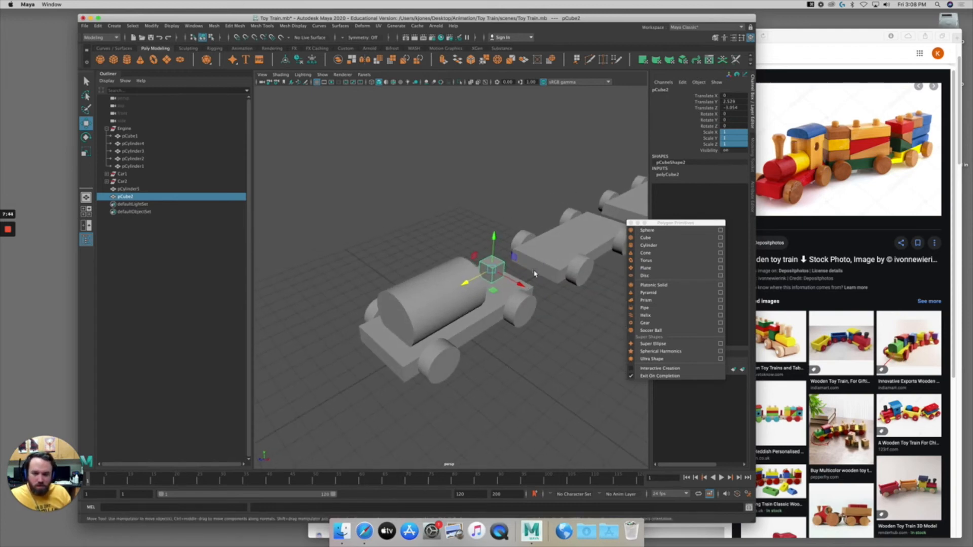
Widen the cube across the engine base to about Scale X 3.476.
{"action": "key", "text": "r"}
{"action": "left_click_drag", "start_coordinate": [535, 274], "coordinate": [592, 340], "text": "alt"}
{"action": "left_click_drag", "start_coordinate": [507, 324], "coordinate": [514, 282], "text": "alt"}
{"action": "right_click_drag", "start_coordinate": [515, 281], "coordinate": [547, 272], "text": "alt"}
{"action": "left_click_drag", "start_coordinate": [547, 272], "coordinate": [446, 275], "text": "alt"}
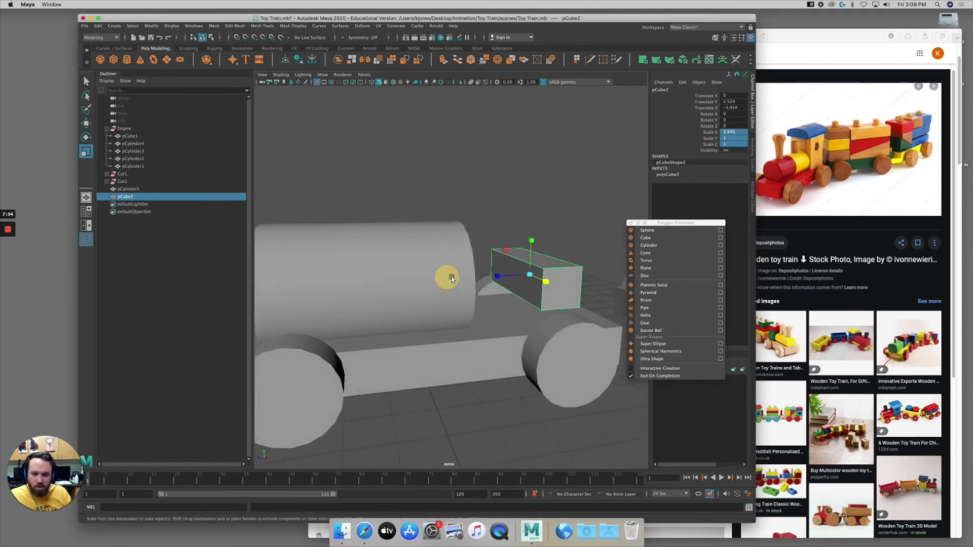
Enlarge the cube into a tall cab, about Scale Y 4.8 and Scale Z 3.04, resting on the base at about Translate Y 3.82.
{"action": "left_click_drag", "start_coordinate": [532, 243], "coordinate": [529, 186]}
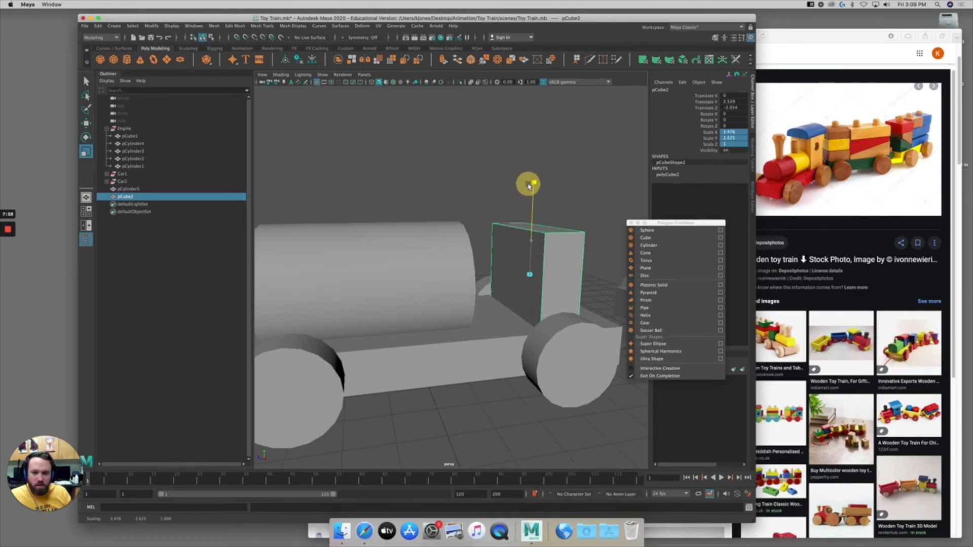
{"action": "left_click_drag", "start_coordinate": [532, 241], "coordinate": [525, 191]}
{"action": "key", "text": "w"}
{"action": "scroll", "coordinate": [488, 232], "scroll_direction": "down", "scroll_amount": 3}
{"action": "left_click_drag", "start_coordinate": [488, 232], "coordinate": [412, 239], "text": "alt"}
{"action": "key", "text": "r"}
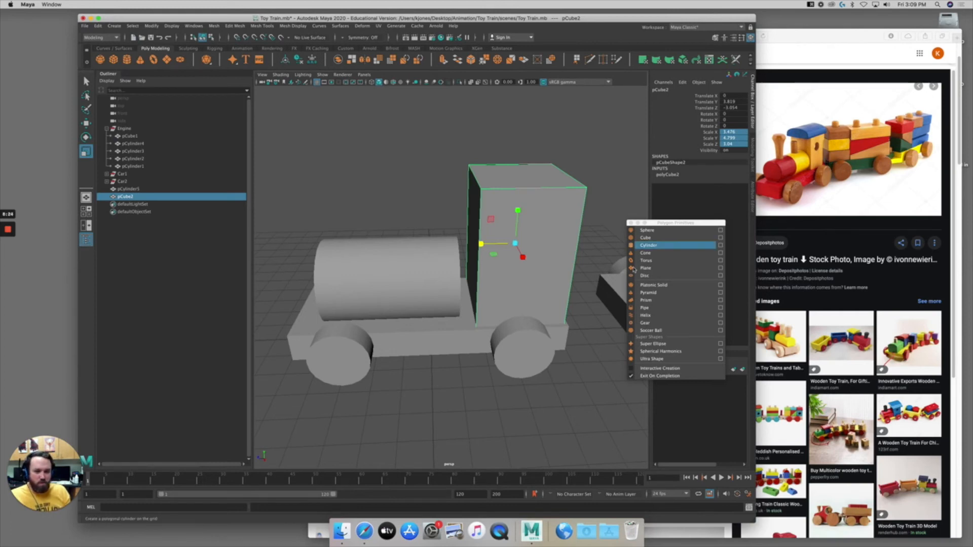
Nudge the cab block slightly forward on the engine base, closer to the boiler.
{"action": "left_click_drag", "start_coordinate": [507, 278], "coordinate": [465, 266], "text": "alt"}
{"action": "left_click_drag", "start_coordinate": [531, 293], "coordinate": [500, 276], "text": "alt"}
{"action": "key", "text": "w"}
{"action": "mouse_move", "coordinate": [456, 239]}
{"action": "left_mouse_down"}
{"action": "mouse_move", "coordinate": [428, 226]}
{"action": "mouse_move", "coordinate": [451, 235]}
{"action": "left_mouse_up"}
{"action": "key", "text": "r"}
{"action": "key", "text": "w"}
Lengthen the boiler cylinder to about Scale Y 2.579 so it reaches the cab.
{"action": "left_click", "coordinate": [408, 254]}
{"action": "middle_click_drag", "start_coordinate": [407, 255], "coordinate": [429, 239], "text": "alt"}
{"action": "key", "text": "r"}
{"action": "left_click_drag", "start_coordinate": [349, 264], "coordinate": [416, 252]}
{"action": "left_click_drag", "start_coordinate": [466, 224], "coordinate": [450, 241], "text": "alt"}
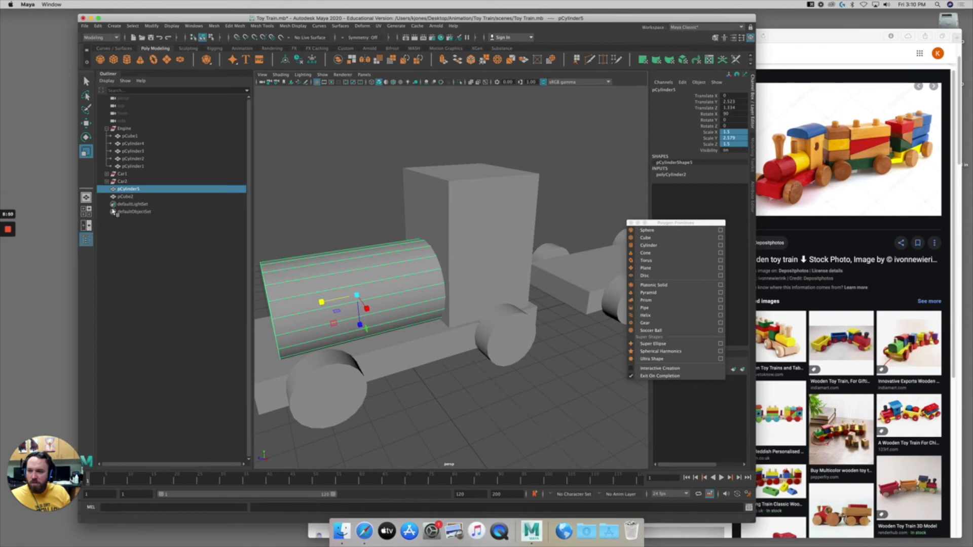
Create a cube as the cab roof at about Translate Y 6.679 and Translate Z -2.744, widened to about 4.385 in Scale X and Z.
{"action": "left_click", "coordinate": [646, 237]}
{"action": "key", "text": "w"}
{"action": "left_click_drag", "start_coordinate": [406, 325], "coordinate": [439, 138], "text": "alt"}
{"action": "left_click_drag", "start_coordinate": [405, 173], "coordinate": [453, 211], "text": "alt"}
{"action": "key", "text": "r"}
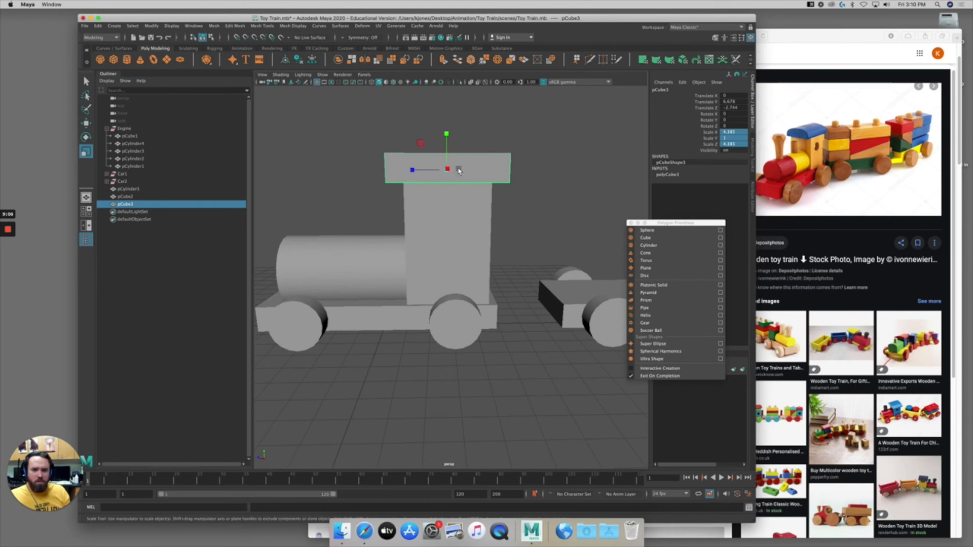
Center the roof slab over the cab by moving it to about Translate Z -2.8.
{"action": "key", "text": "w"}
{"action": "left_click_drag", "start_coordinate": [411, 170], "coordinate": [419, 213]}
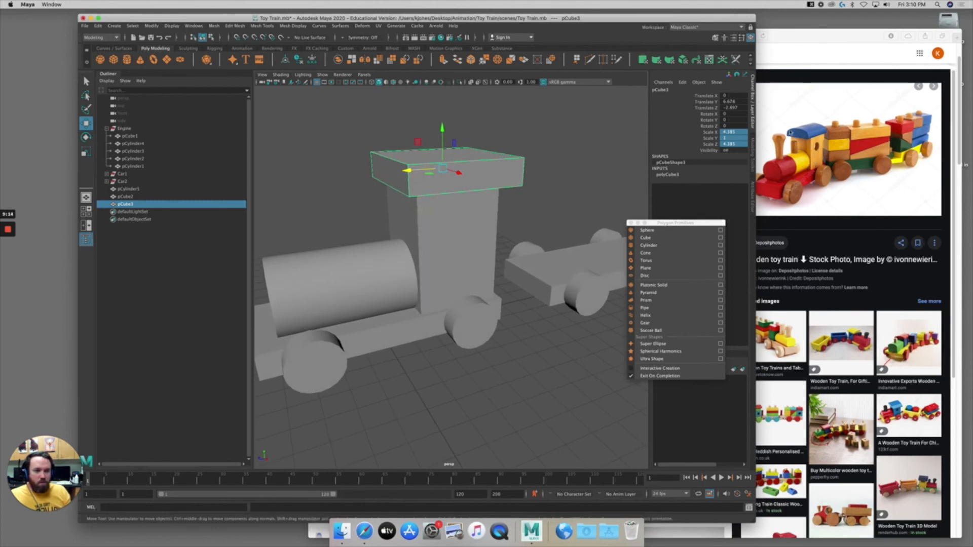
{"action": "left_click_drag", "start_coordinate": [489, 177], "coordinate": [548, 182], "text": "alt"}
{"action": "middle_click_drag", "start_coordinate": [389, 191], "coordinate": [428, 176], "text": "alt"}
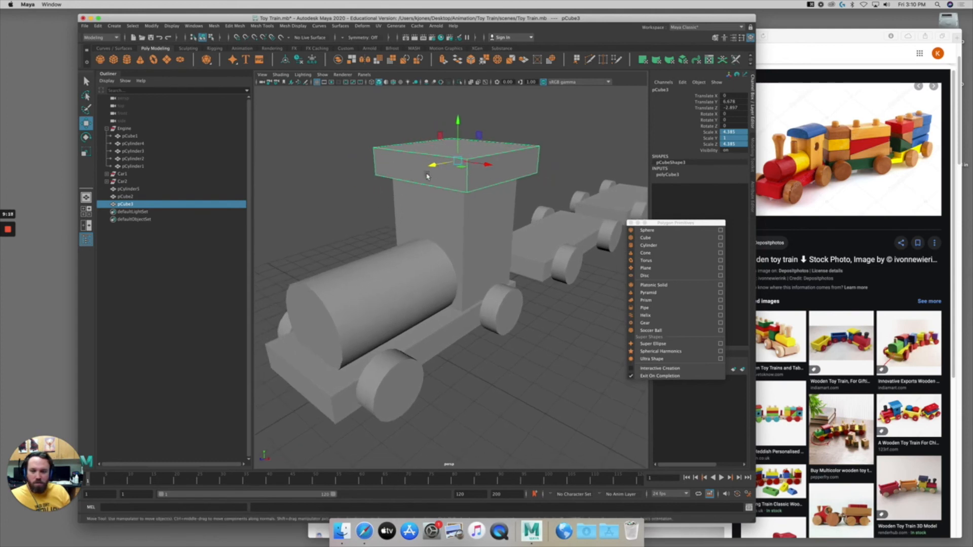
{"action": "left_click_drag", "start_coordinate": [461, 186], "coordinate": [456, 218], "text": "alt"}
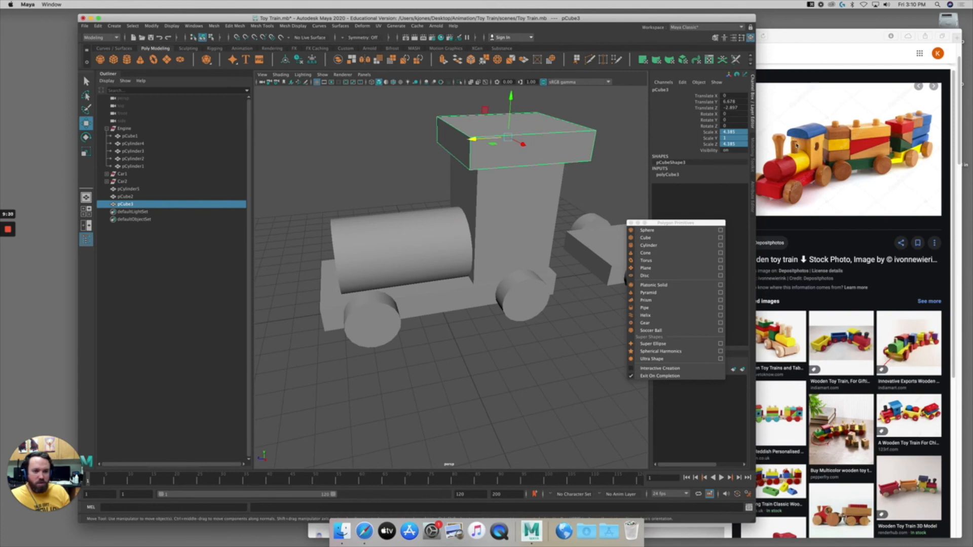
Create a cylinder, thin it to about 0.401 in Scale X and Z, and stand it on top of the boiler at about Translate Y 4.333.
{"action": "left_click", "coordinate": [649, 246]}
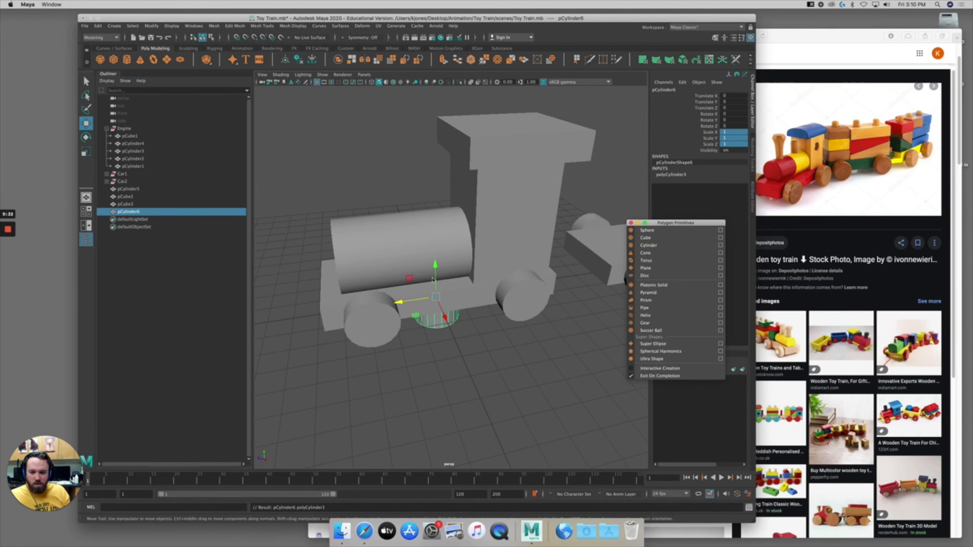
{"action": "left_click_drag", "start_coordinate": [434, 243], "coordinate": [459, 215]}
{"action": "key", "text": "r"}
{"action": "left_click_drag", "start_coordinate": [423, 254], "coordinate": [435, 171]}
{"action": "key", "text": "w"}
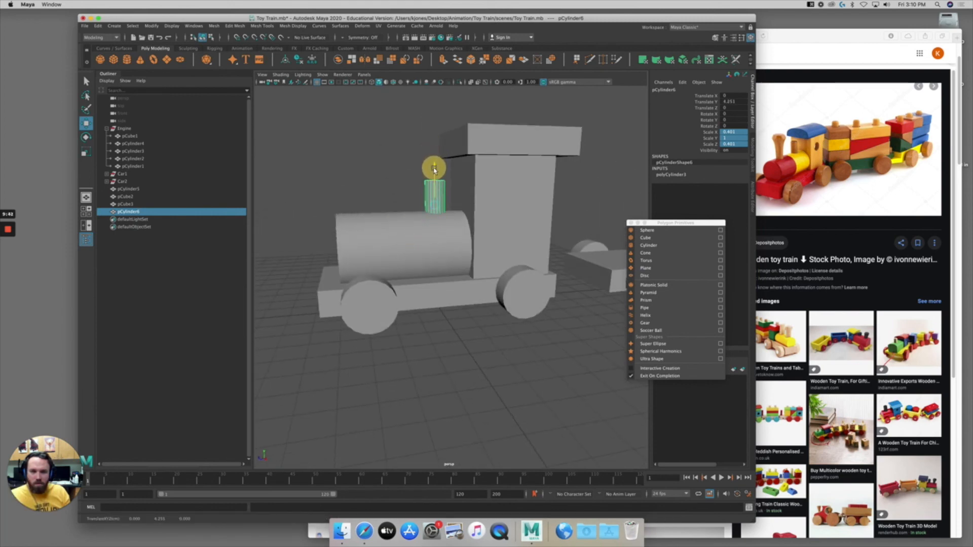
{"action": "left_click_drag", "start_coordinate": [434, 167], "coordinate": [404, 202]}
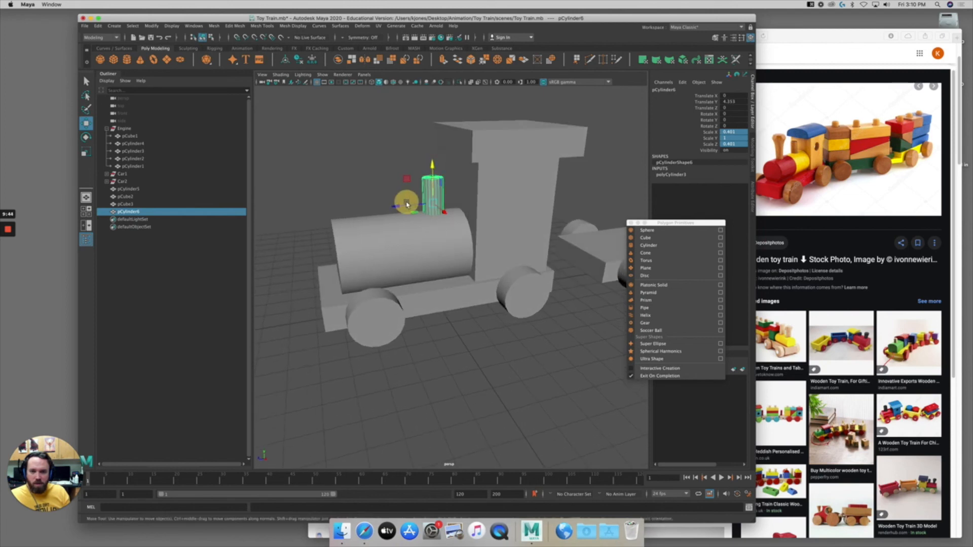
Create another cylinder and place it on the front of the boiler at about Translate Y 4.776 and Translate Z 2.499.
{"action": "left_click", "coordinate": [650, 245]}
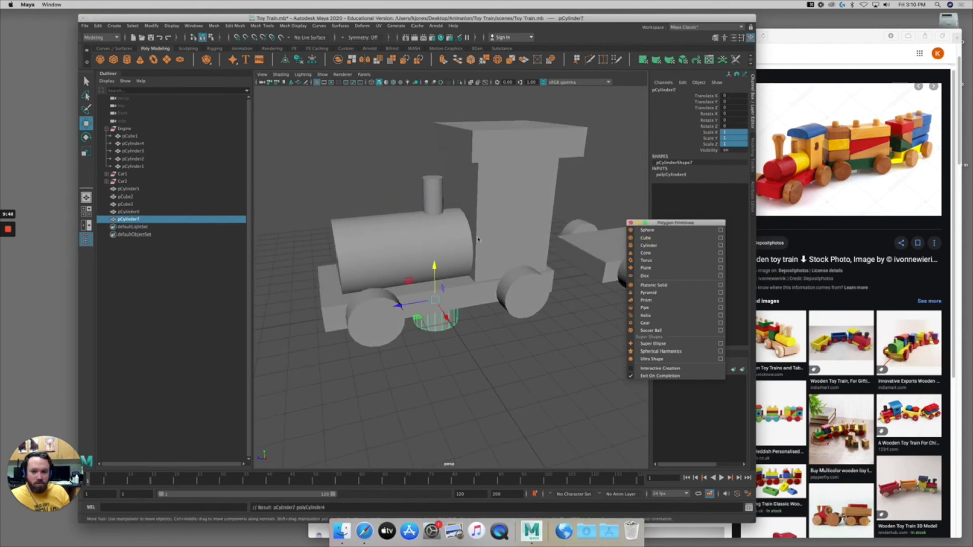
{"action": "left_click_drag", "start_coordinate": [433, 267], "coordinate": [434, 186]}
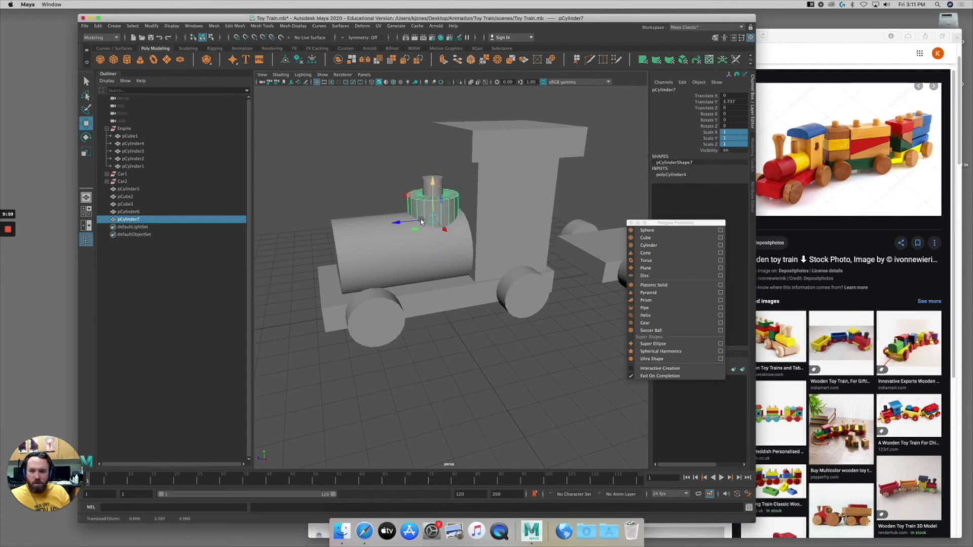
{"action": "left_click_drag", "start_coordinate": [404, 221], "coordinate": [369, 159]}
Narrow the front cylinder to about 0.753 in Scale X and Z.
{"action": "key", "text": "r"}
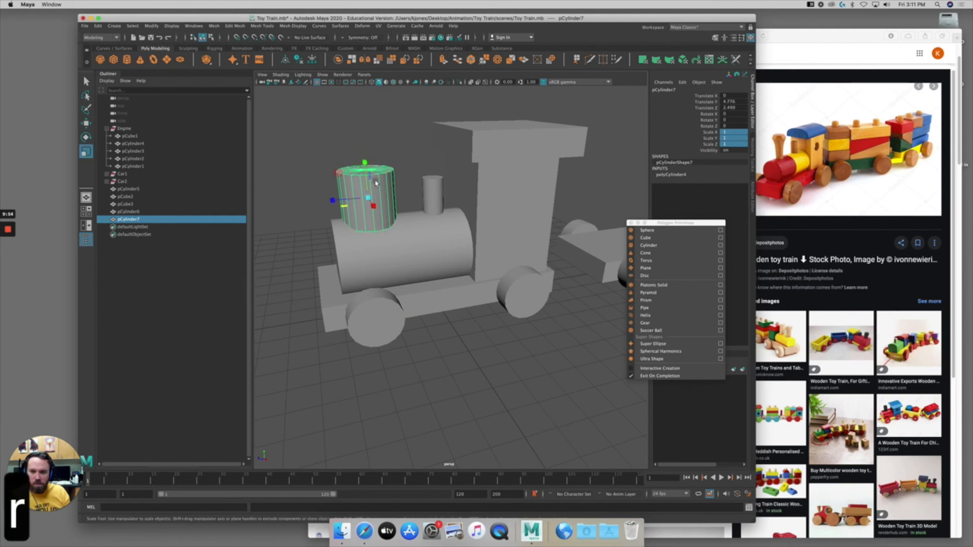
{"action": "left_click_drag", "start_coordinate": [344, 212], "coordinate": [398, 211]}
{"action": "left_click_drag", "start_coordinate": [465, 200], "coordinate": [418, 181], "text": "alt"}
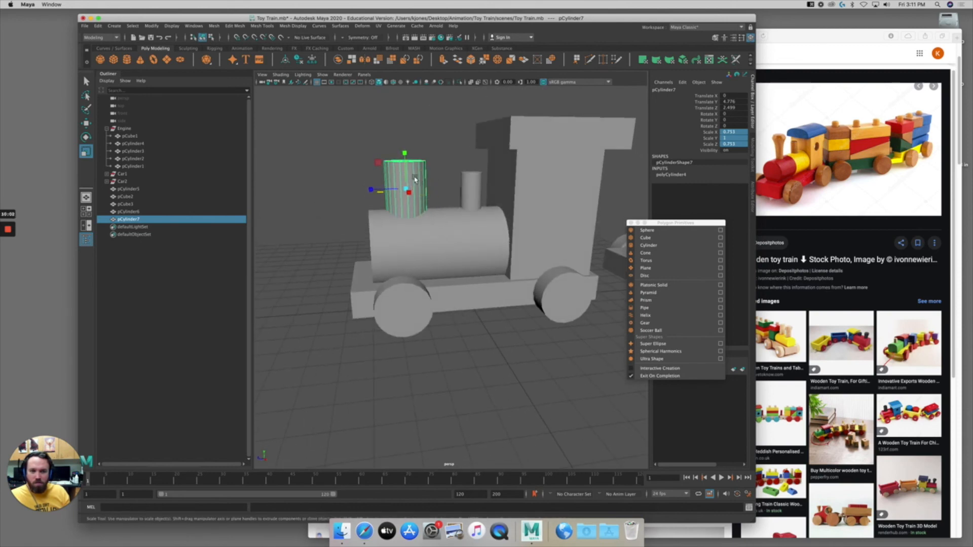
Stretch the front cylinder into a tall smokestack, about Scale Y 1.838, raise it to about Translate Y 5.53, and deselect it.
{"action": "key", "text": "w"}
{"action": "left_click_drag", "start_coordinate": [405, 163], "coordinate": [403, 119]}
{"action": "key", "text": "r"}
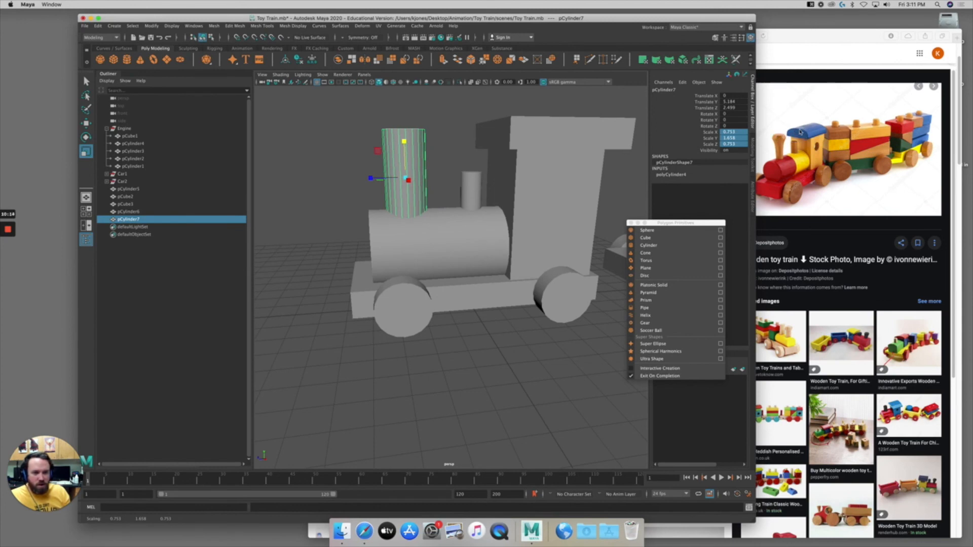
{"action": "left_click_drag", "start_coordinate": [560, 147], "coordinate": [453, 168], "text": "alt"}
{"action": "key", "text": "w"}
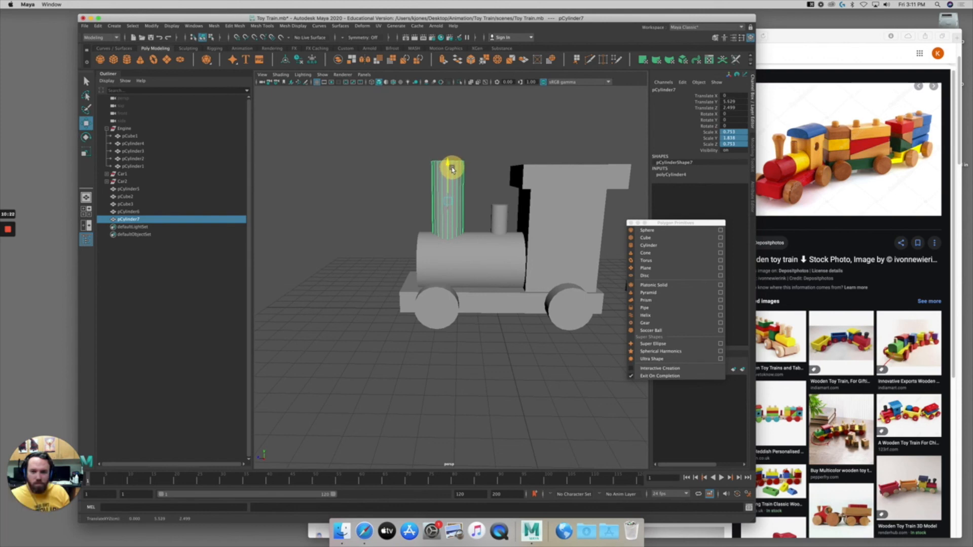
{"action": "mouse_move", "coordinate": [473, 195]}
{"action": "left_mouse_down", "text": "alt"}
{"action": "mouse_move", "coordinate": [513, 196]}
{"action": "mouse_move", "coordinate": [471, 180]}
{"action": "left_mouse_up", "text": "alt"}
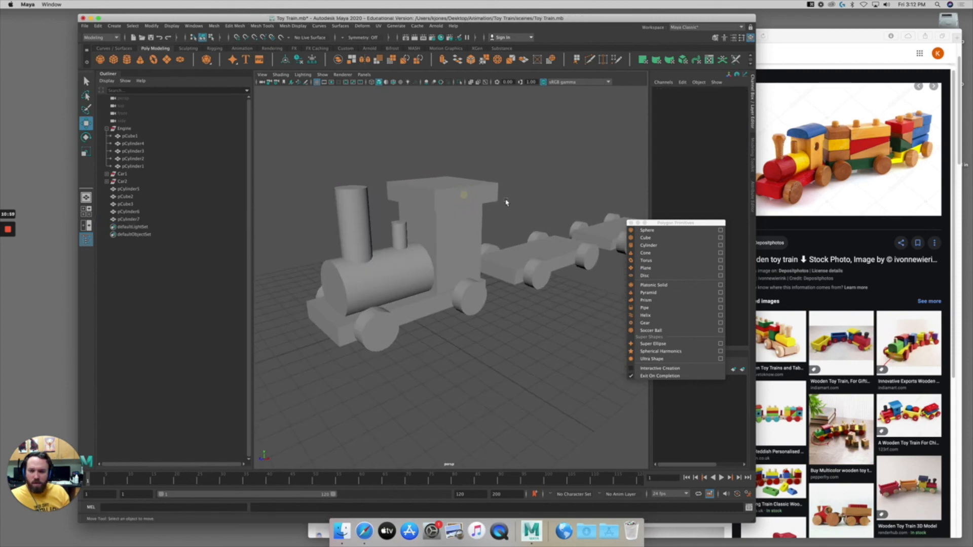
Save the Toy Train scene under its existing name.
{"action": "left_click_drag", "start_coordinate": [506, 202], "coordinate": [490, 227], "text": "alt"}
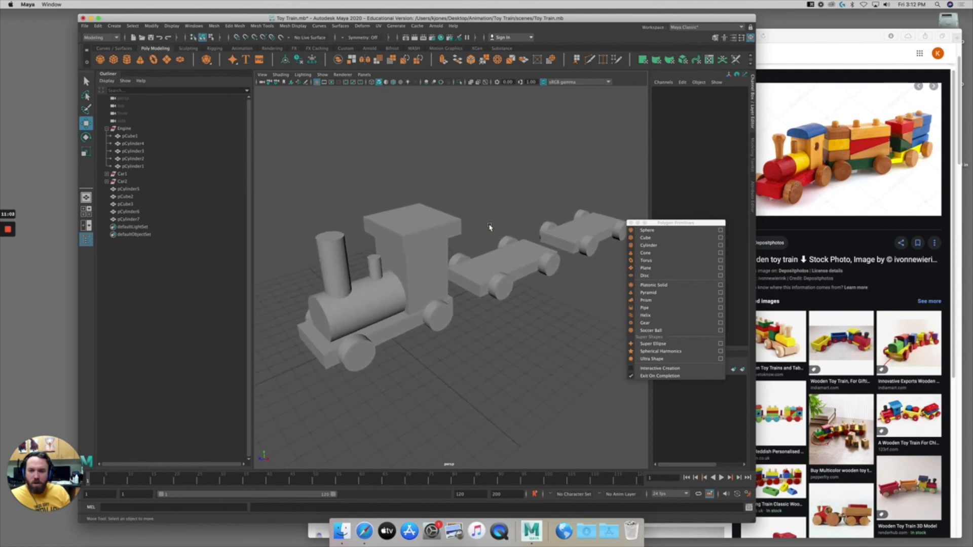
{"action": "left_click", "coordinate": [85, 26]}
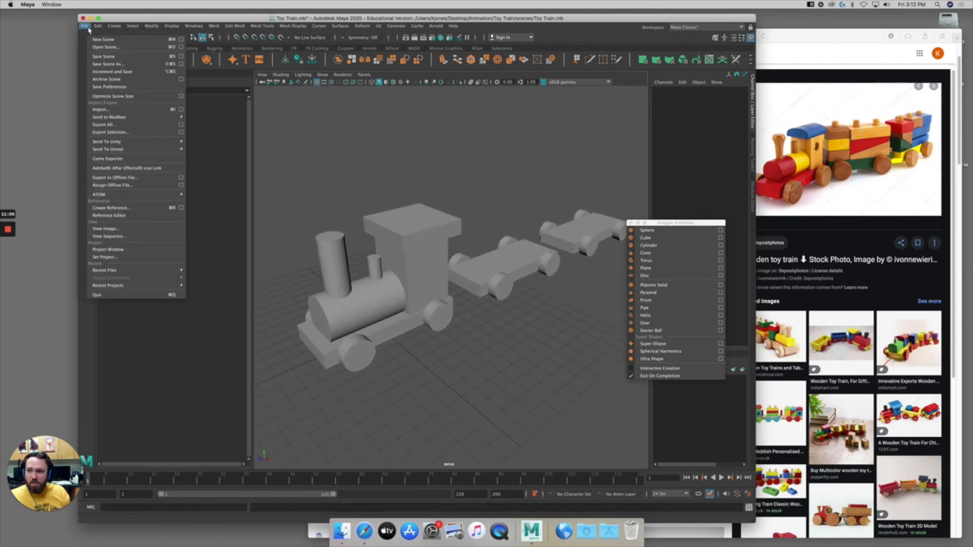
{"action": "left_click", "coordinate": [116, 58]}
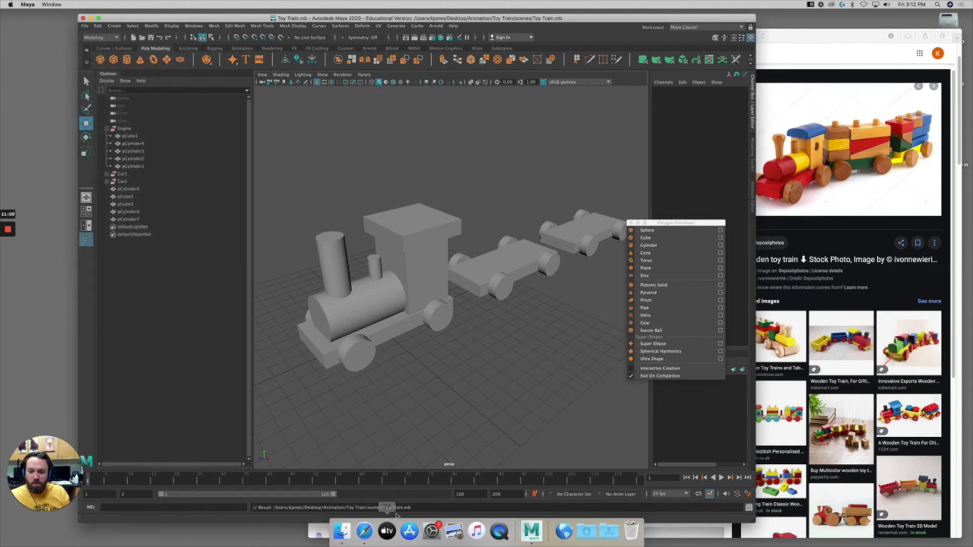